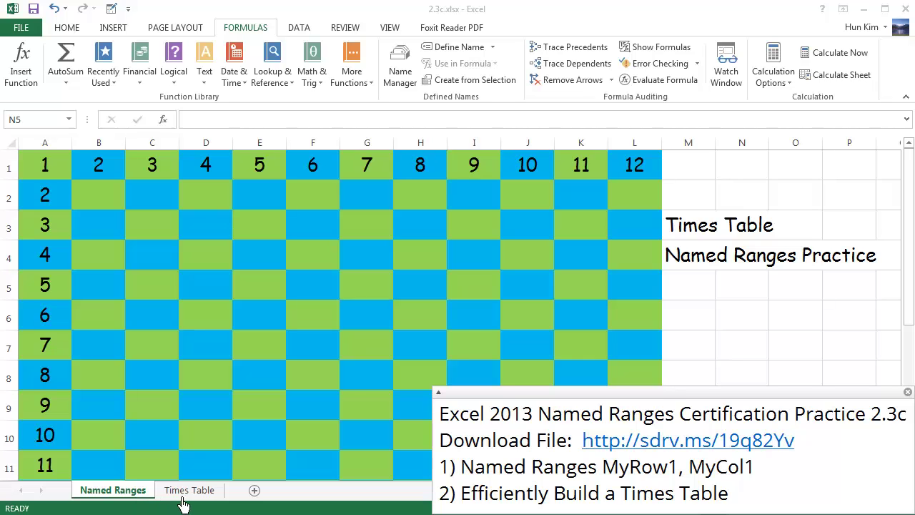
Compare the blank grid on the Named Ranges sheet with the completed grid on the Times Table sheet
{"action": "left_click", "coordinate": [187, 499]}
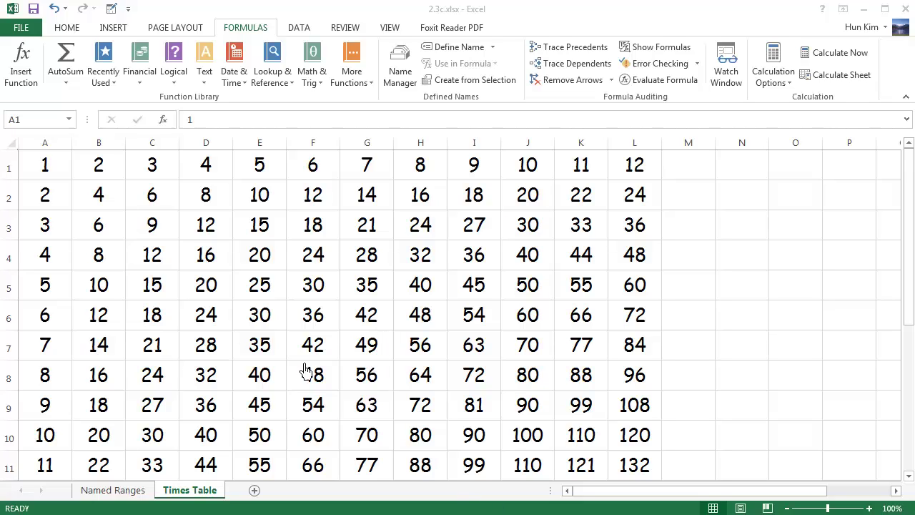
{"action": "left_click_drag", "start_coordinate": [122, 492], "coordinate": [142, 499]}
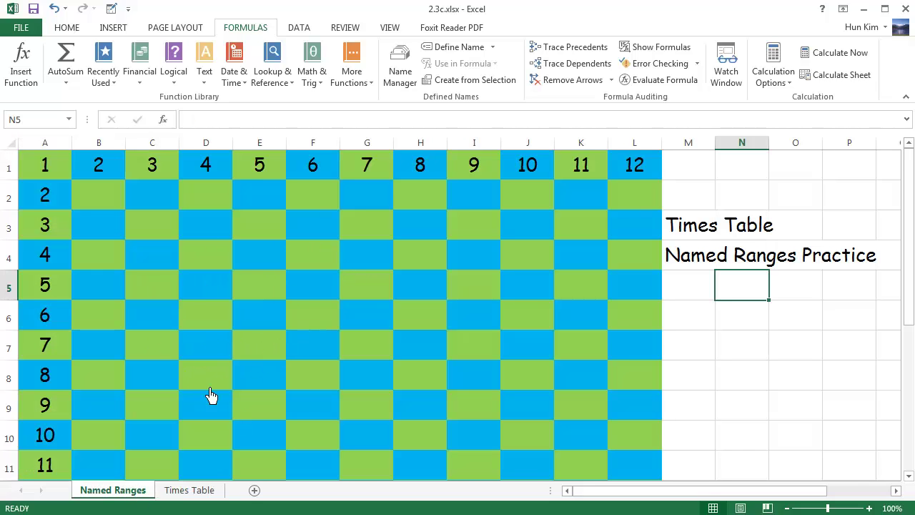
{"action": "left_click", "coordinate": [203, 495]}
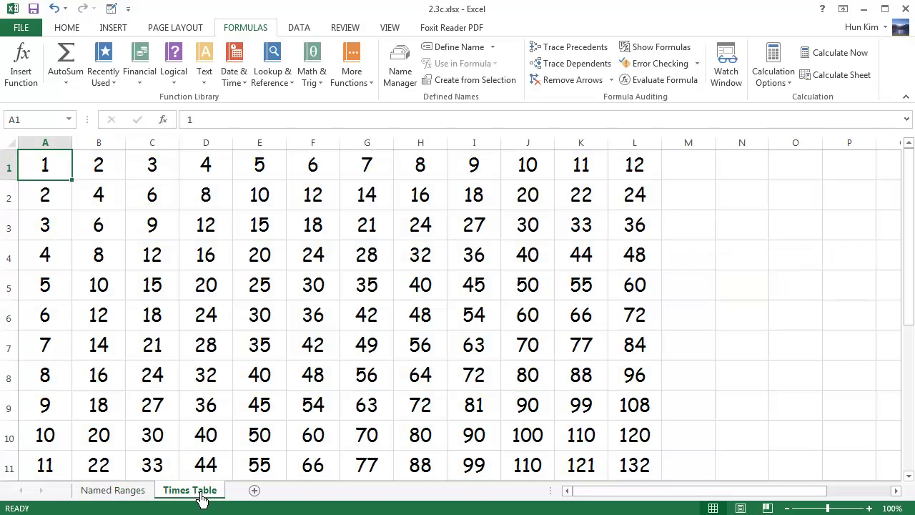
Name the range A1:L1 on the Times Table sheet MyRow1
{"action": "left_click", "coordinate": [143, 232]}
{"action": "left_click_drag", "start_coordinate": [54, 177], "coordinate": [634, 185]}
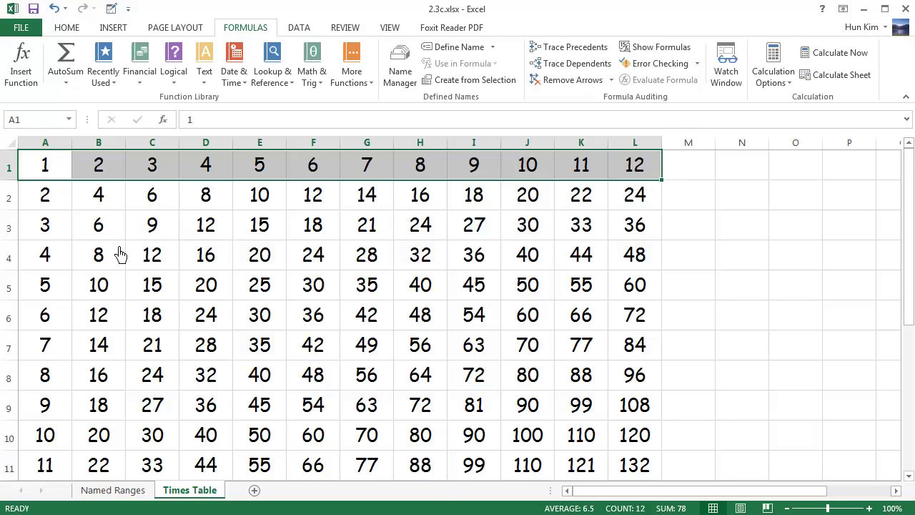
{"action": "left_click", "coordinate": [51, 125]}
{"action": "type", "text": "MyRow"}
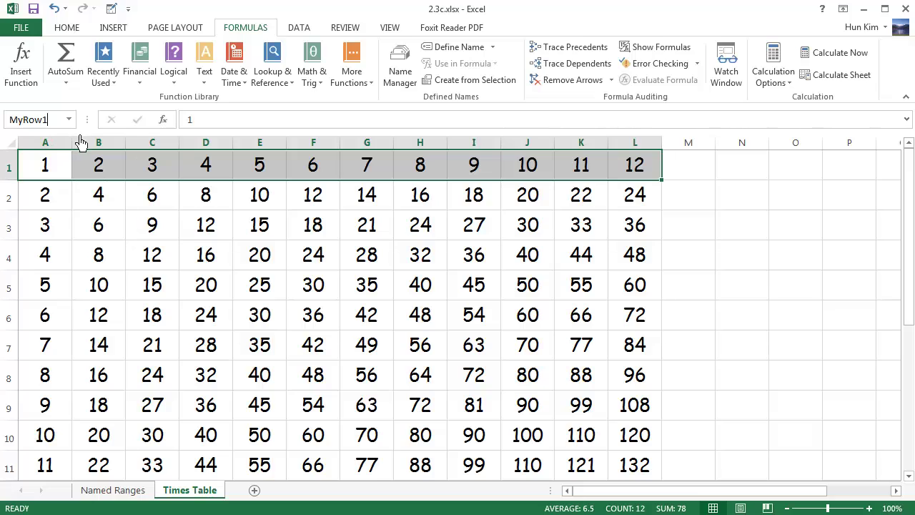
{"action": "key", "text": "Return"}
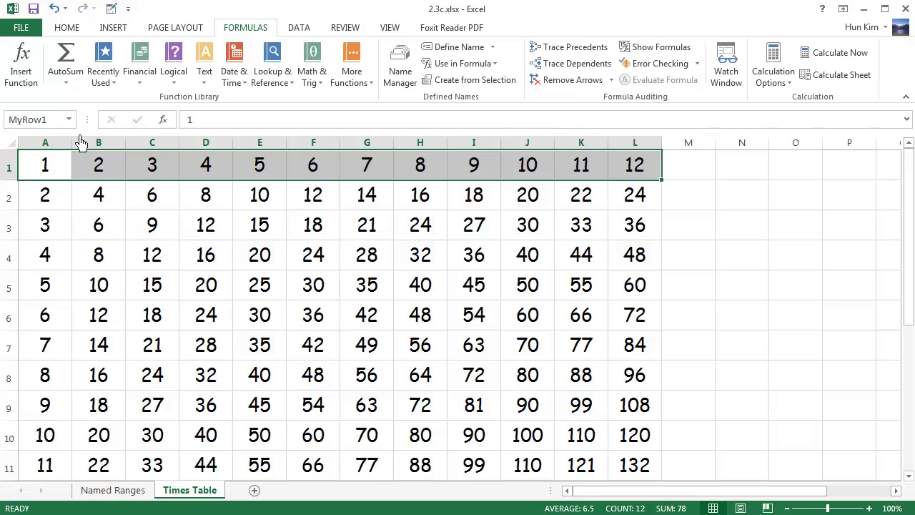
Name the range A1:A12 on the Times Table sheet MyCol1
{"action": "left_click", "coordinate": [79, 204]}
{"action": "left_click", "coordinate": [60, 175]}
{"action": "left_click_drag", "start_coordinate": [59, 196], "coordinate": [63, 446]}
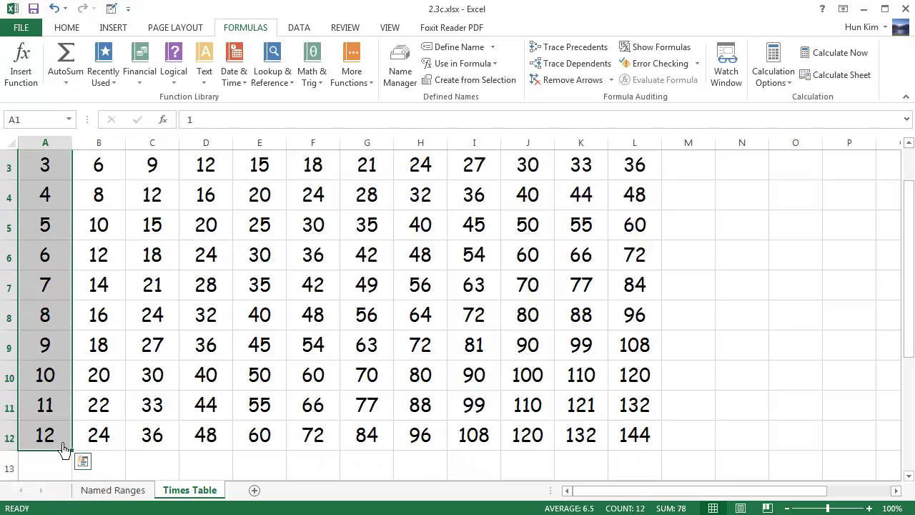
{"action": "left_click", "coordinate": [52, 130]}
{"action": "scroll", "coordinate": [43, 144], "scroll_direction": "up", "scroll_amount": 1}
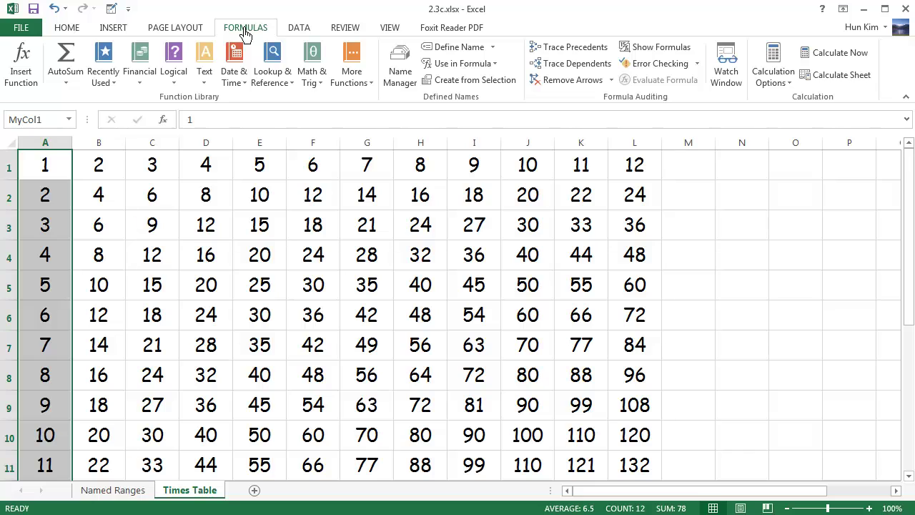
Review the cell references of the MyCol1 and MyRow1 names in the Name Manager
{"action": "left_click", "coordinate": [401, 75]}
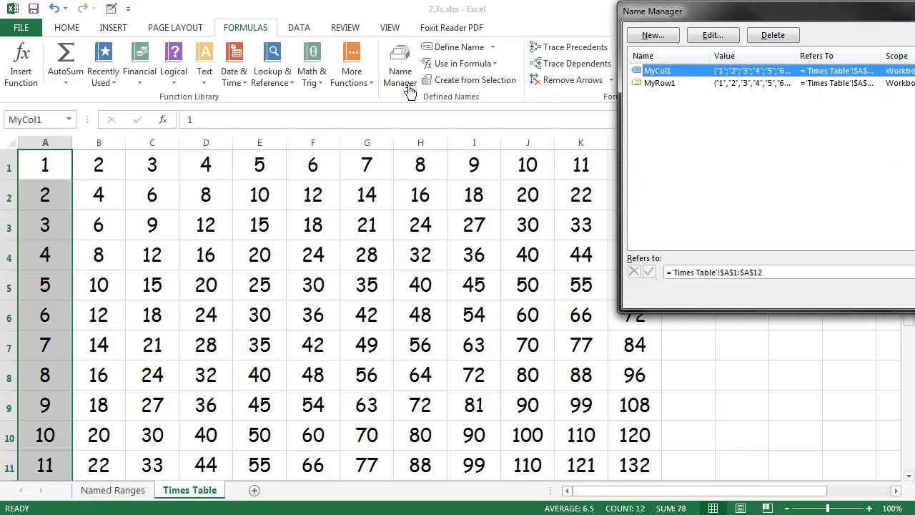
{"action": "left_click", "coordinate": [667, 84]}
{"action": "left_click", "coordinate": [672, 72]}
{"action": "left_click", "coordinate": [659, 84]}
{"action": "left_click", "coordinate": [673, 72]}
{"action": "left_click", "coordinate": [665, 85]}
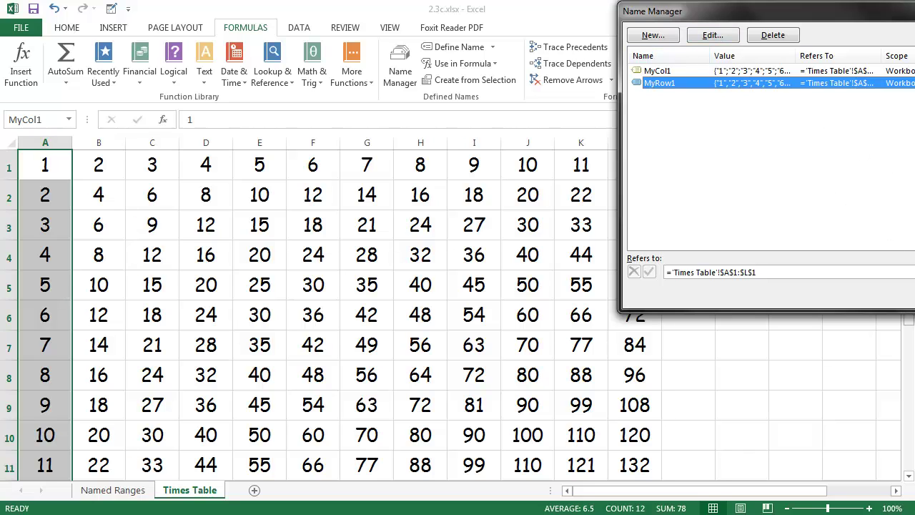
{"action": "key", "text": "Escape"}
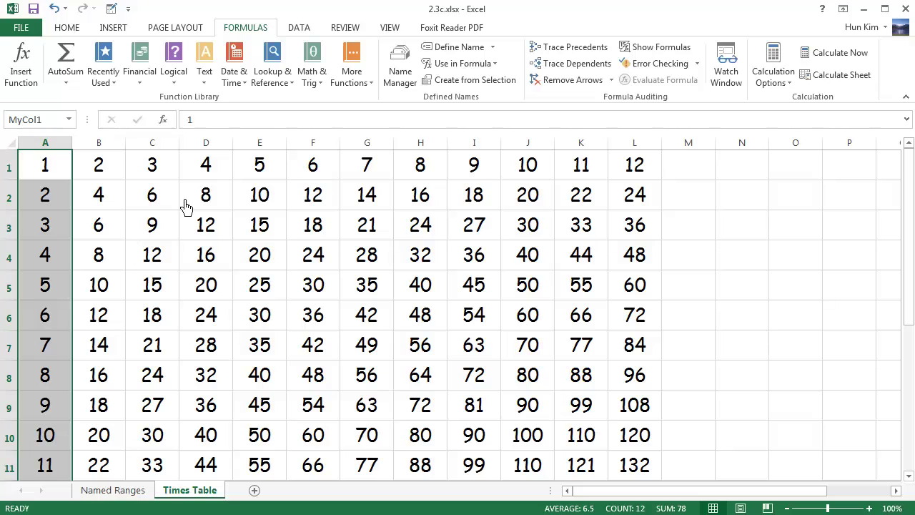
Try the formula =MyRow1 in cell A3 of the Named Ranges sheet and undo it
{"action": "left_click", "coordinate": [118, 490]}
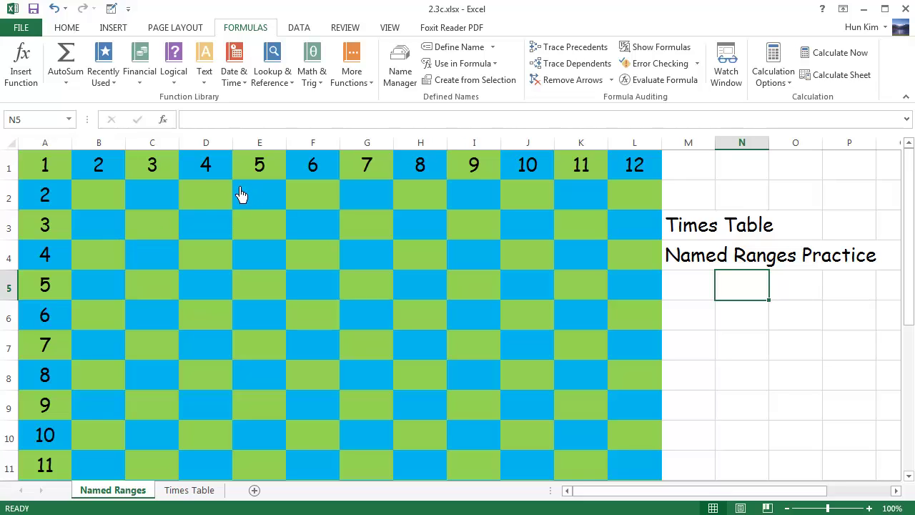
{"action": "left_click", "coordinate": [63, 236]}
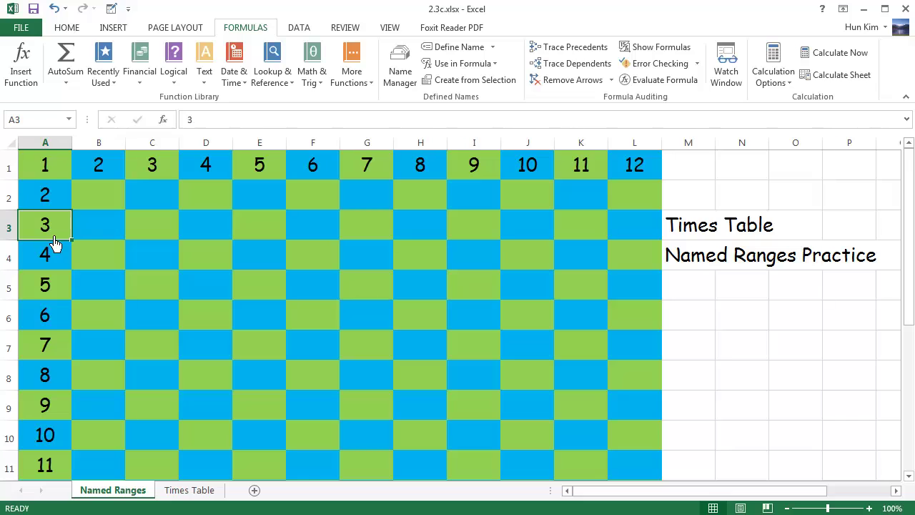
{"action": "type", "text": "="}
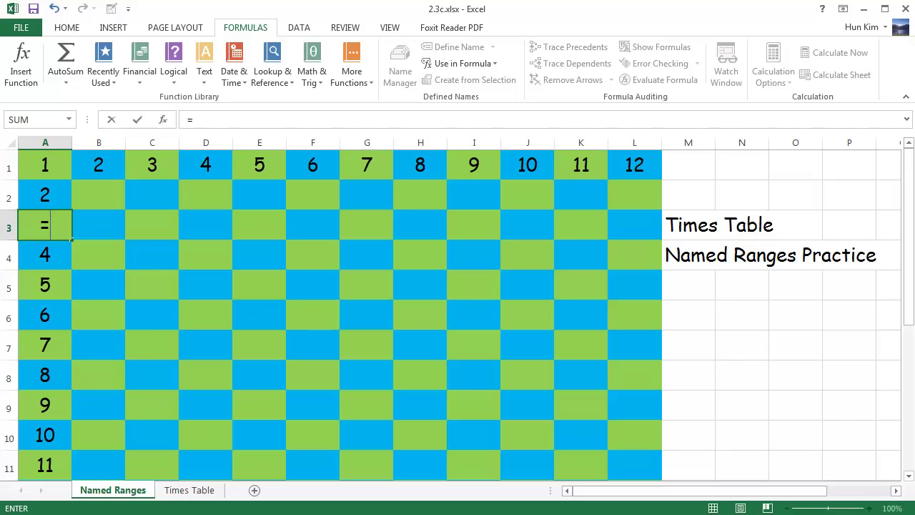
{"action": "type", "text": "MyR"}
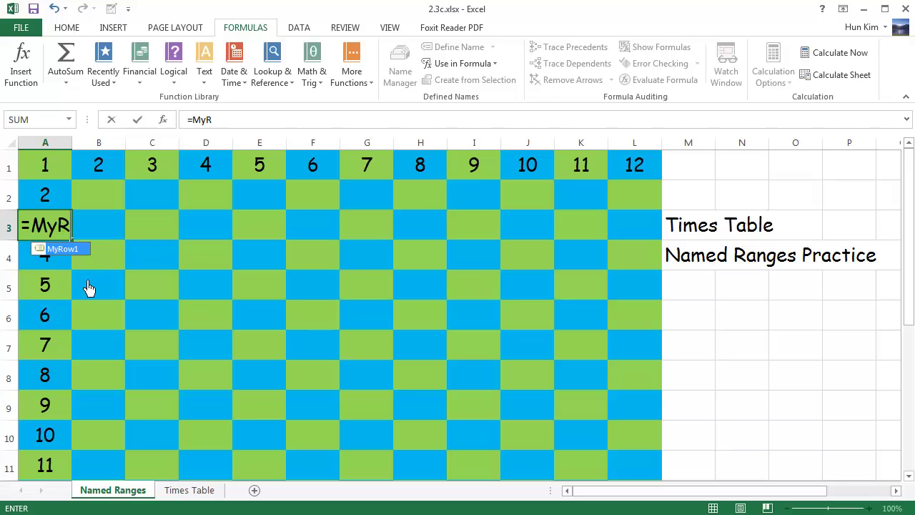
{"action": "key", "text": "Tab"}
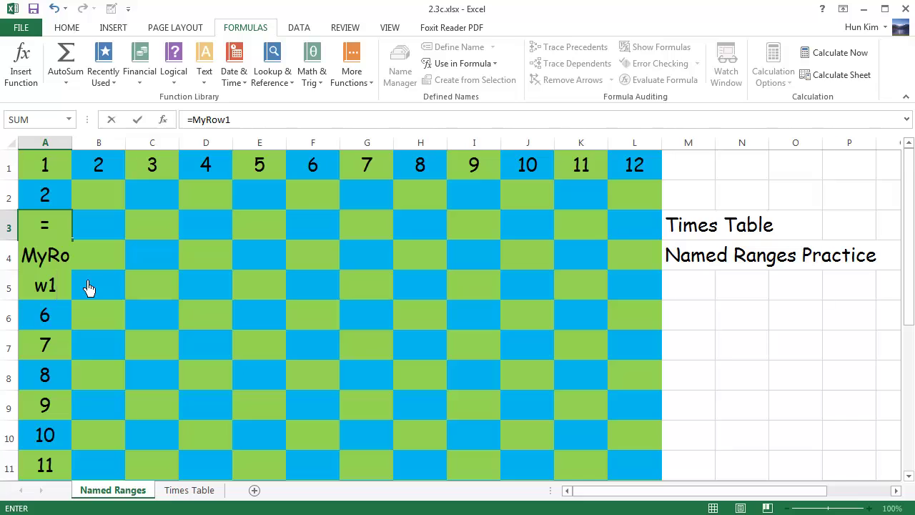
{"action": "key", "text": "Return"}
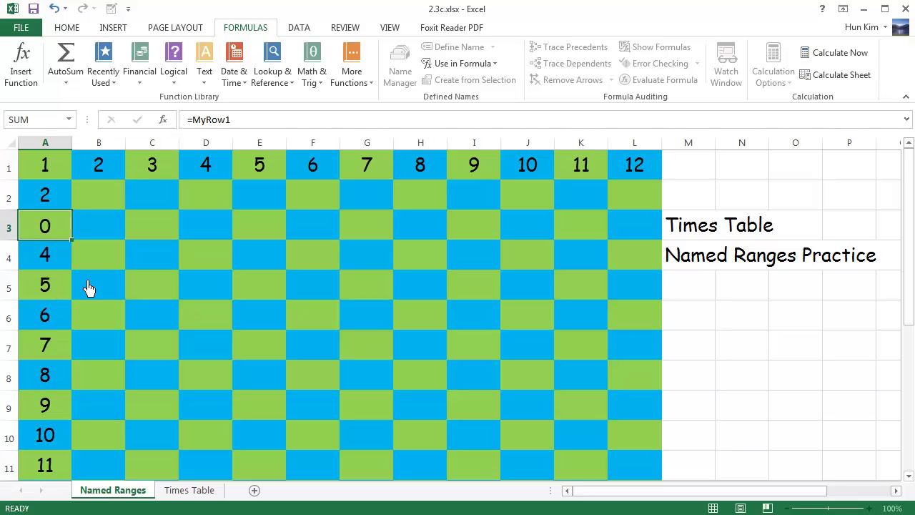
{"action": "left_click", "coordinate": [61, 234]}
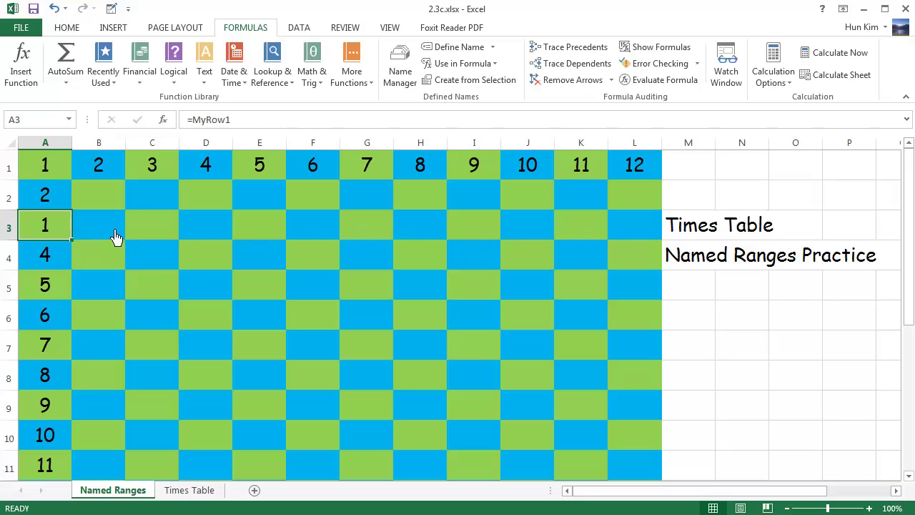
{"action": "key", "text": "ctrl+z"}
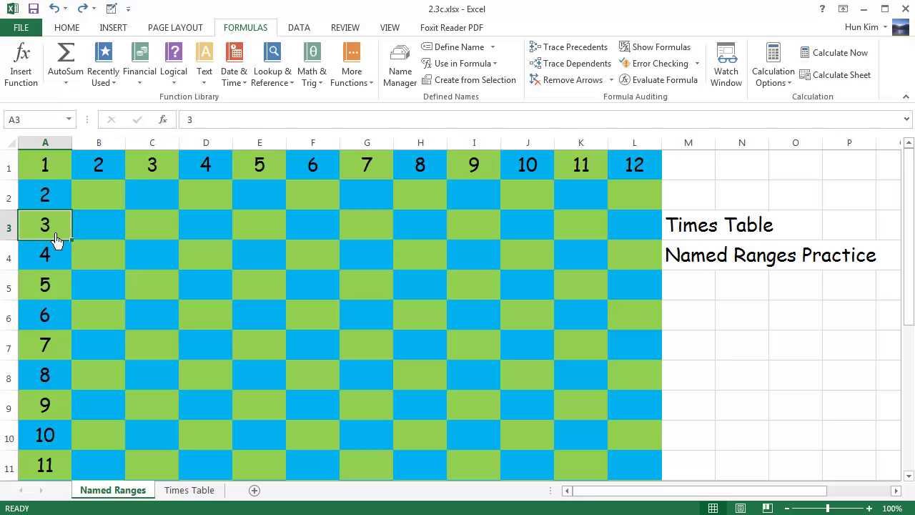
Try to enter =MyRow1 for the range A3:L3 and restore the value 3 in cell A3
{"action": "type", "text": "="}
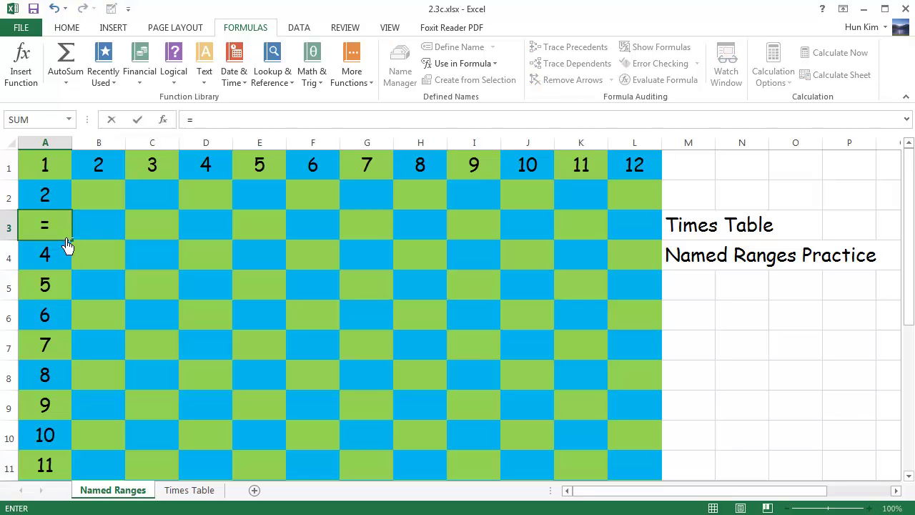
{"action": "key", "text": "Escape"}
{"action": "left_click_drag", "start_coordinate": [51, 241], "coordinate": [632, 236]}
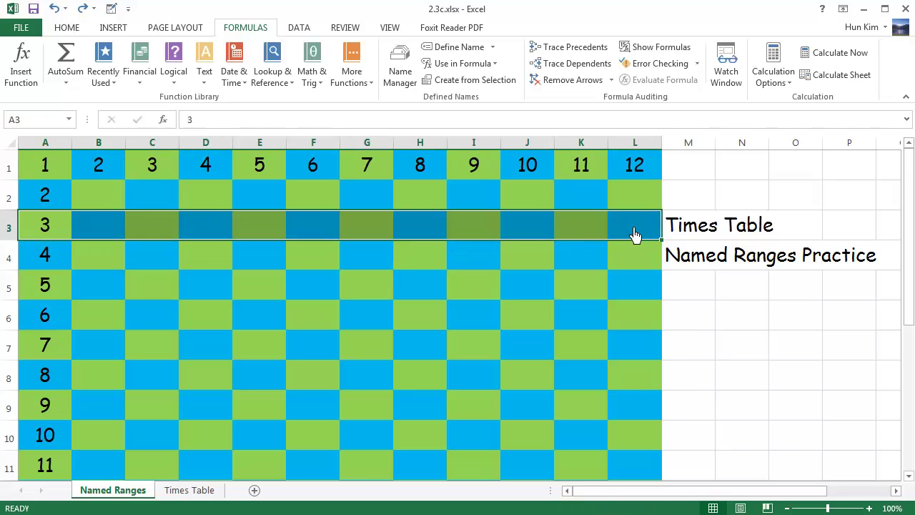
{"action": "double_click", "coordinate": [185, 126]}
{"action": "type", "text": "=myr"}
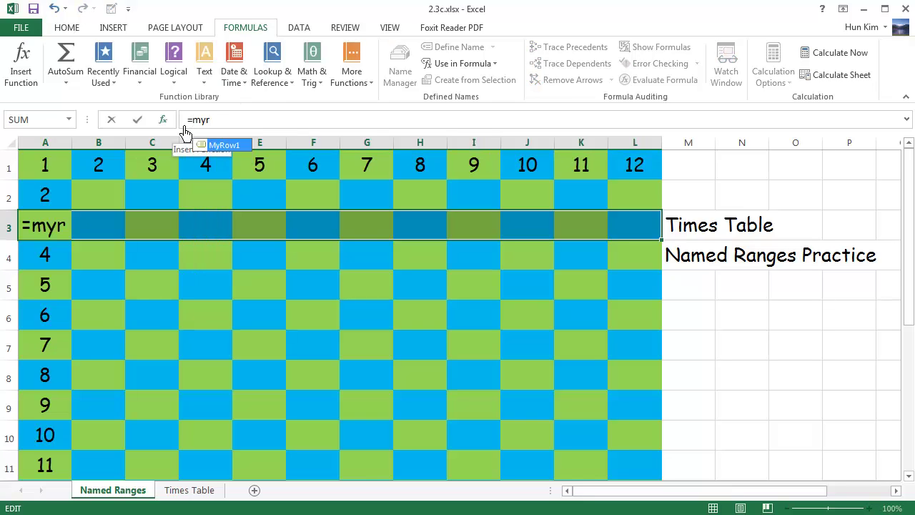
{"action": "key", "text": "Tab"}
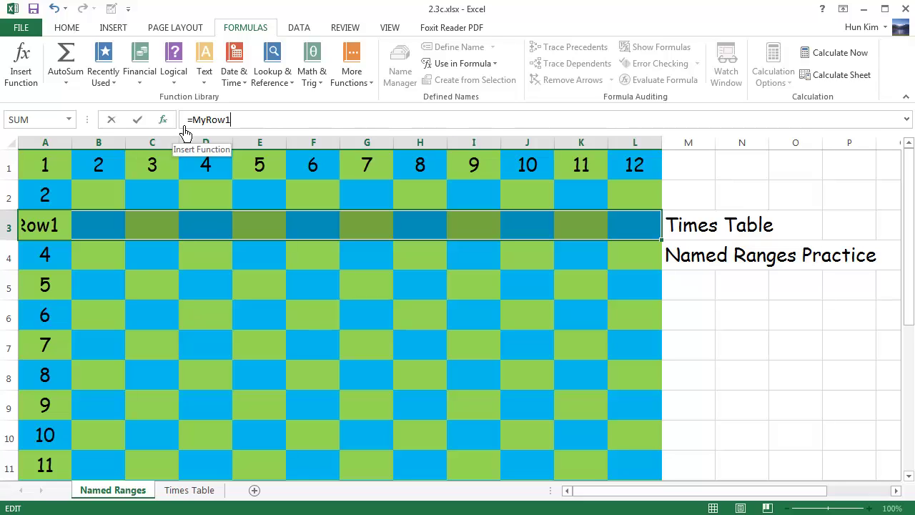
{"action": "key", "text": "Tab"}
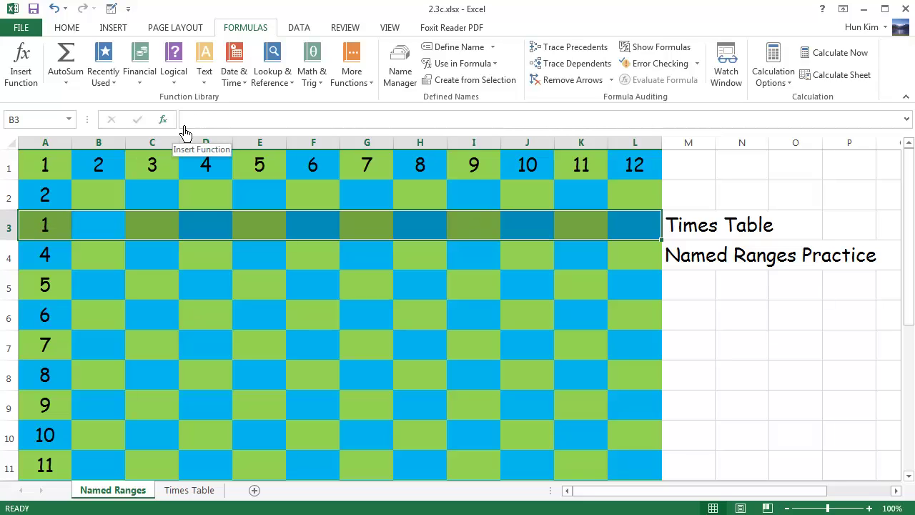
{"action": "key", "text": "shift+Tab"}
{"action": "type", "text": "3"}
Fill the whole selected range A3:L3 with the formula =MyRow1 in one entry
{"action": "double_click", "coordinate": [190, 121]}
{"action": "type", "text": "myrow"}
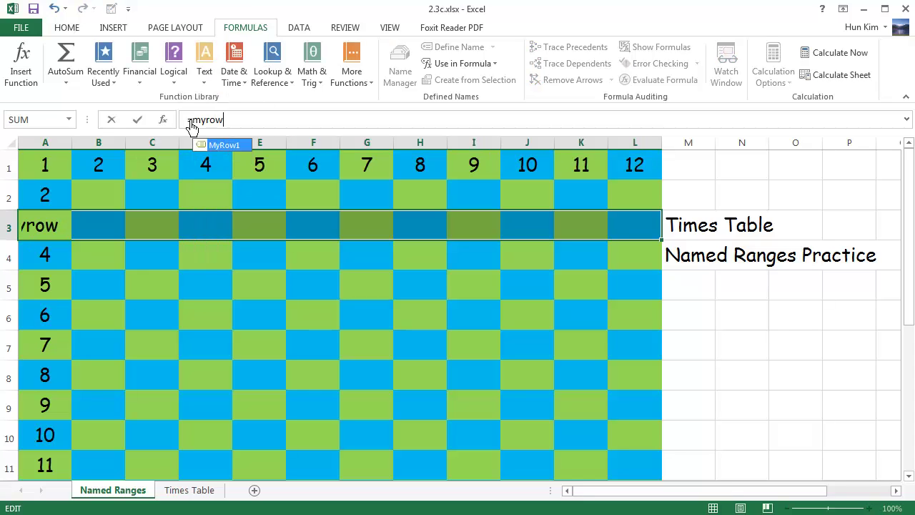
{"action": "key", "text": "Tab"}
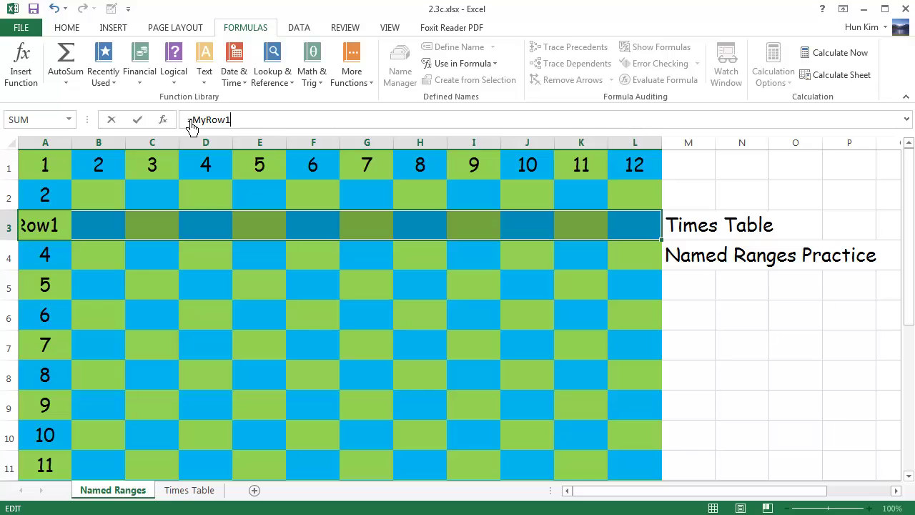
{"action": "key", "text": "ctrl+Return"}
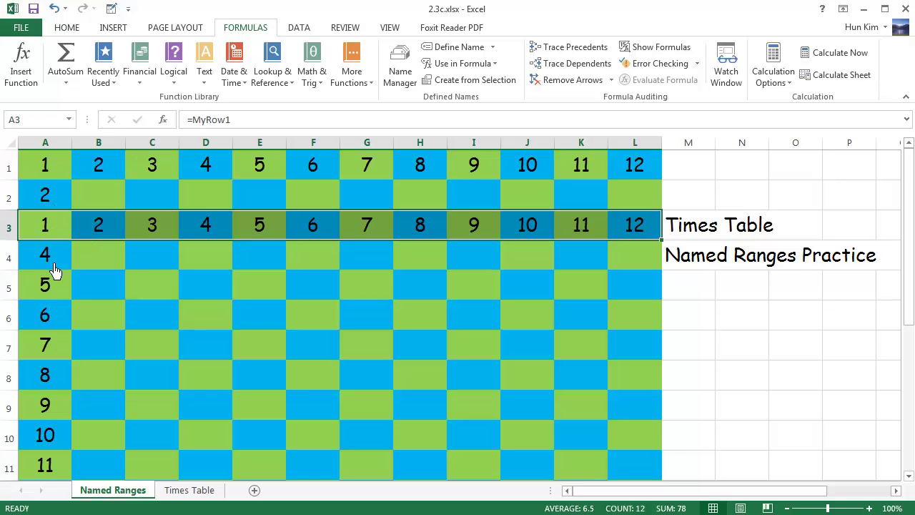
Check the formula stored in each of the row 3 cells from B3 to G3
{"action": "left_click", "coordinate": [100, 231]}
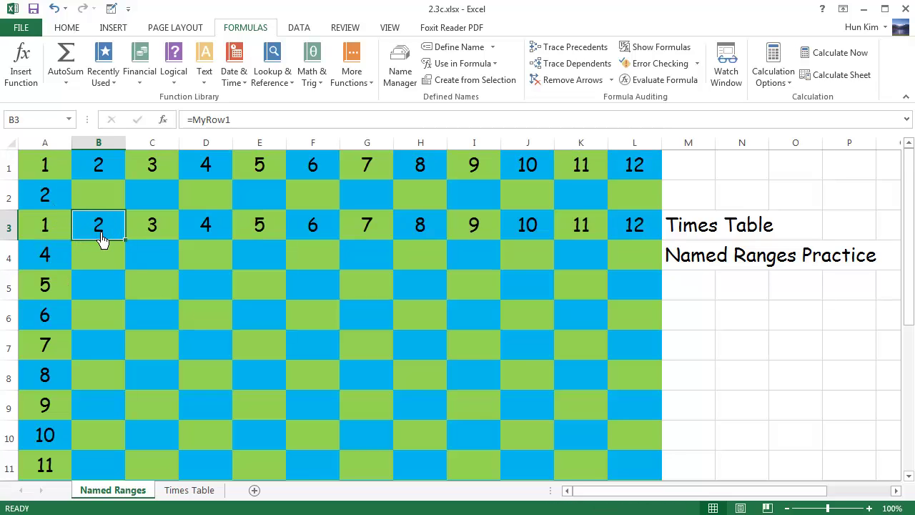
{"action": "left_click", "coordinate": [151, 237]}
{"action": "left_click", "coordinate": [213, 236]}
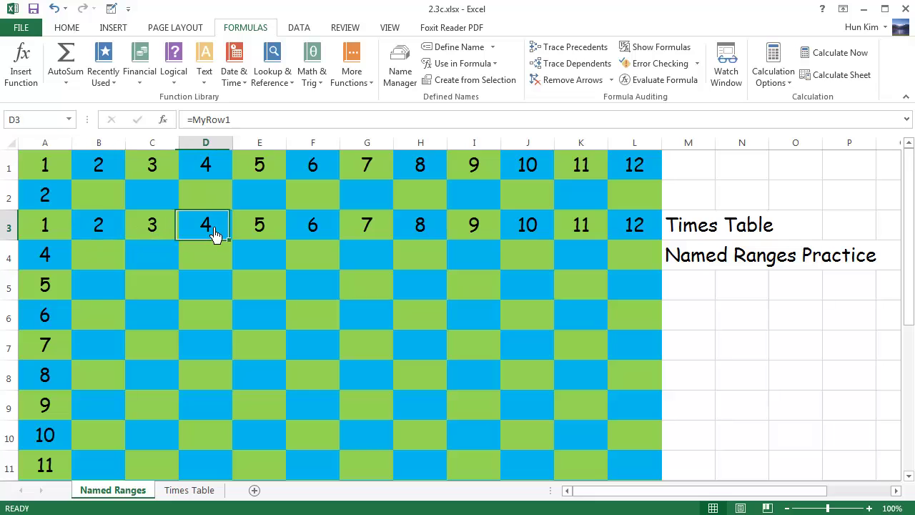
{"action": "left_click", "coordinate": [273, 234]}
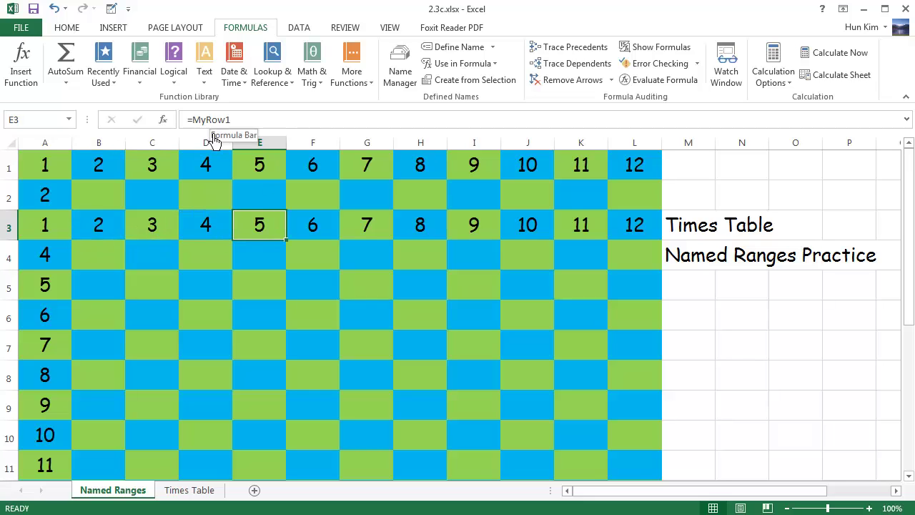
{"action": "left_click", "coordinate": [333, 239]}
{"action": "left_click", "coordinate": [382, 238]}
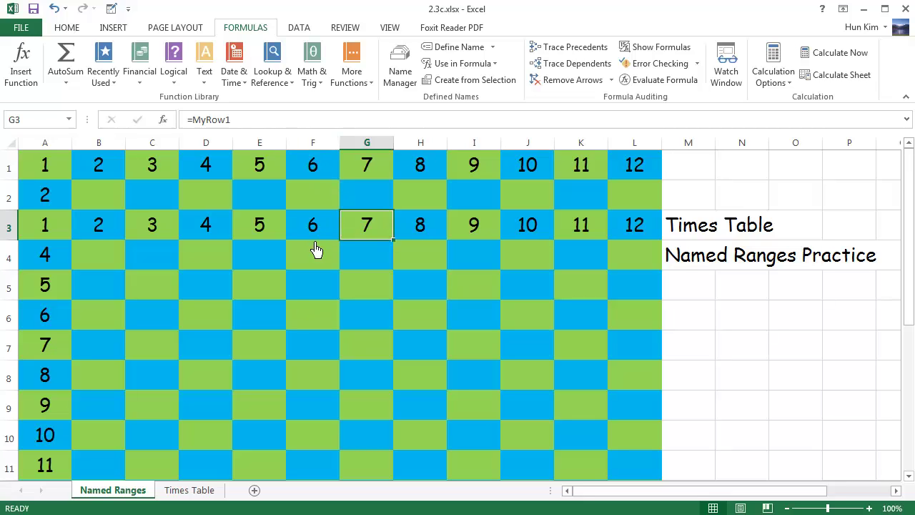
{"action": "left_click", "coordinate": [247, 238]}
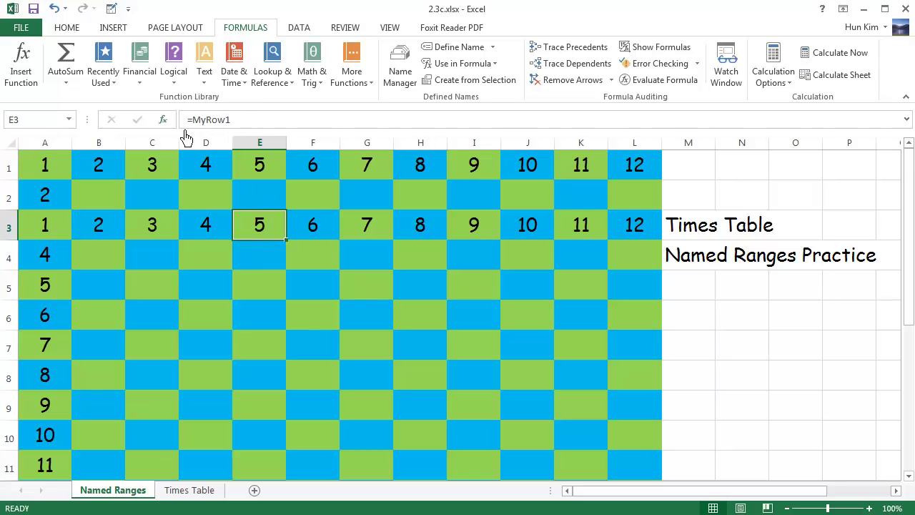
Recommit the MyRow1 formula in cell E3 and undo the fill across A3:L3
{"action": "left_click_drag", "start_coordinate": [192, 120], "coordinate": [231, 120]}
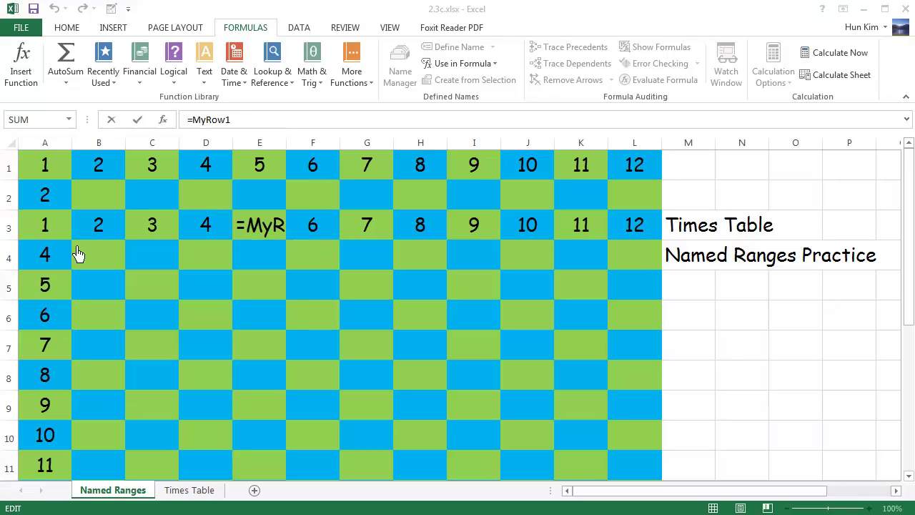
{"action": "key", "text": "ctrl+Return"}
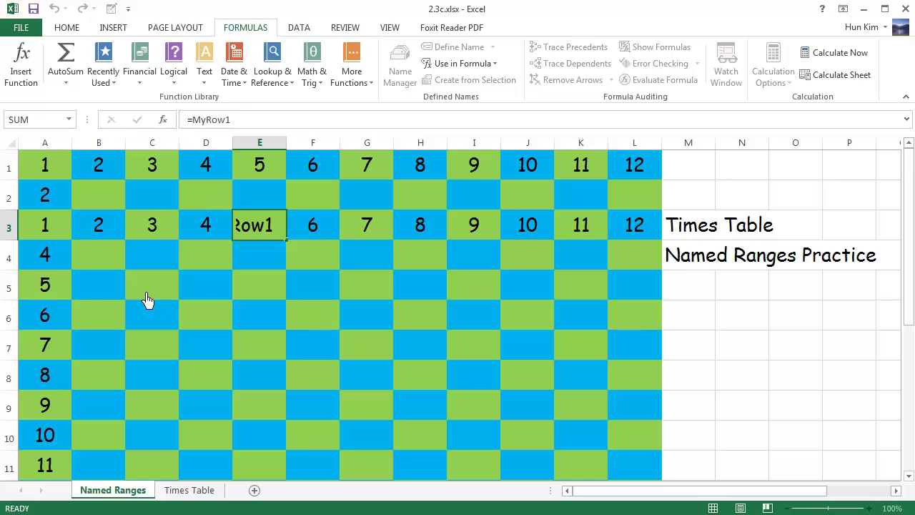
{"action": "key", "text": "ctrl+z"}
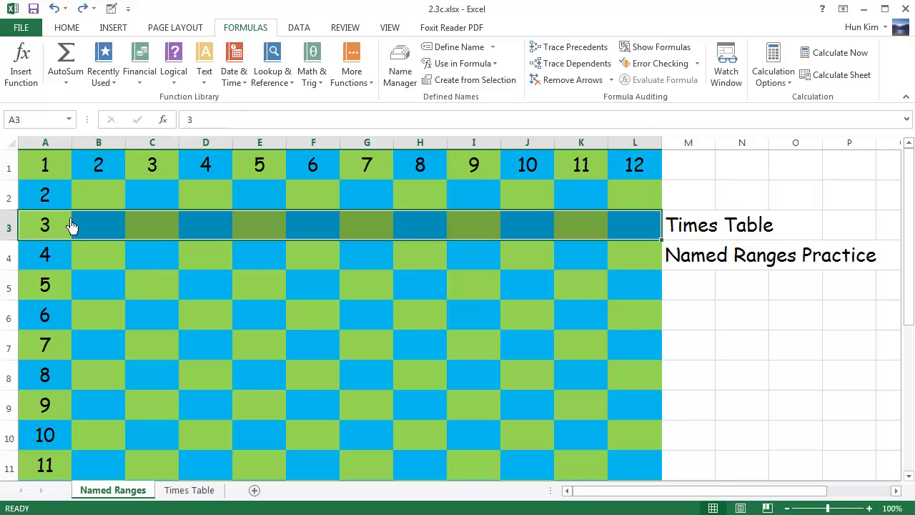
Fill the range A1:L1 with the formula =MyRow1 in one entry
{"action": "left_click", "coordinate": [98, 175]}
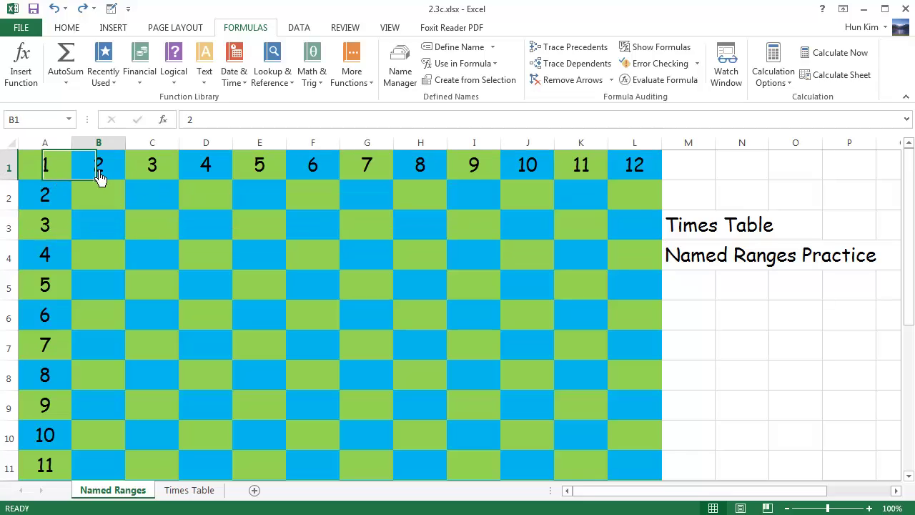
{"action": "left_click", "coordinate": [163, 178]}
{"action": "left_click", "coordinate": [122, 179]}
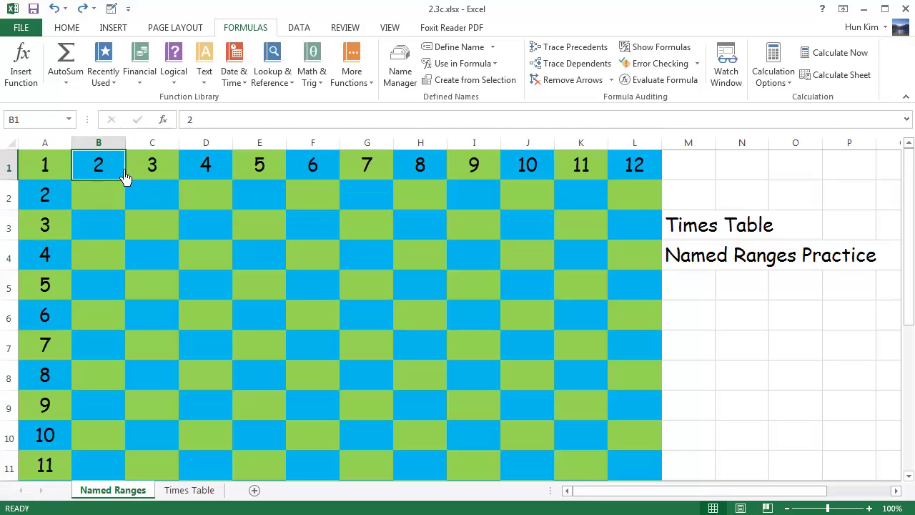
{"action": "left_click", "coordinate": [57, 182]}
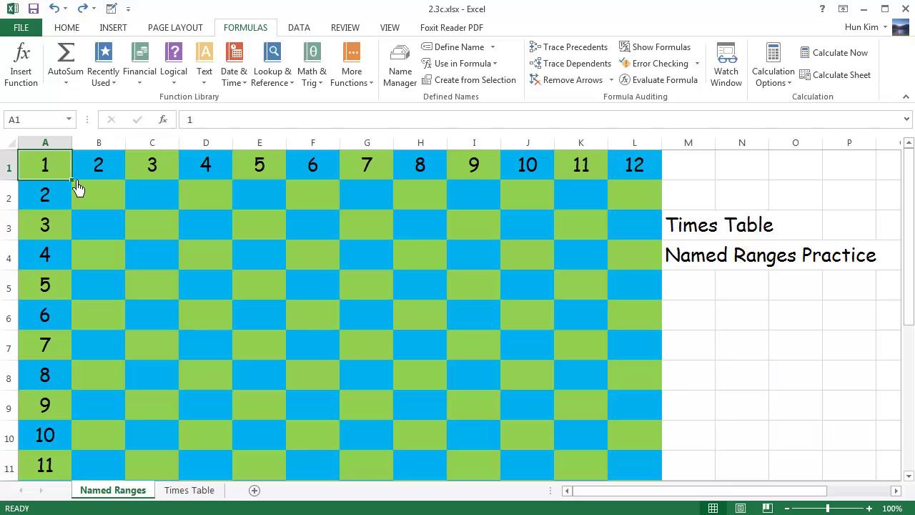
{"action": "left_click_drag", "start_coordinate": [66, 177], "coordinate": [636, 179]}
{"action": "type", "text": "=row"}
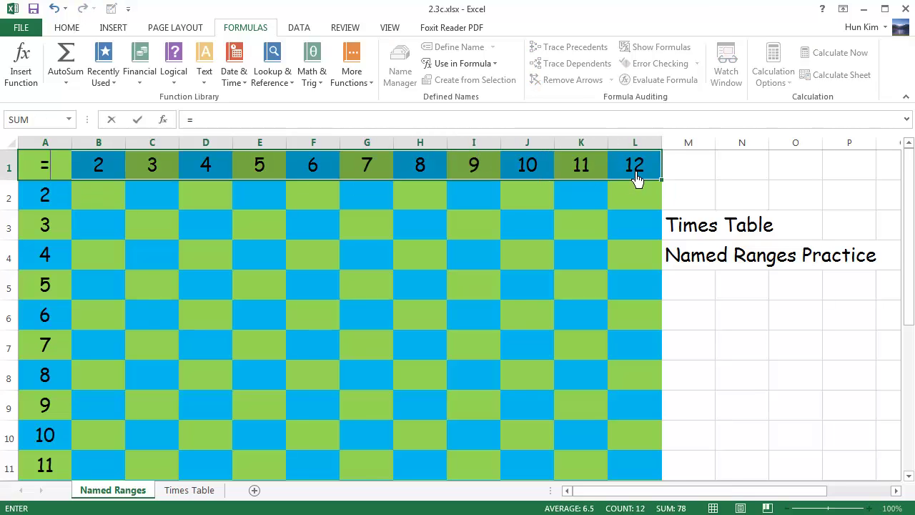
{"action": "key", "text": "BackSpace"}
{"action": "key", "text": "BackSpace"}
{"action": "key", "text": "BackSpace"}
{"action": "type", "text": "my"}
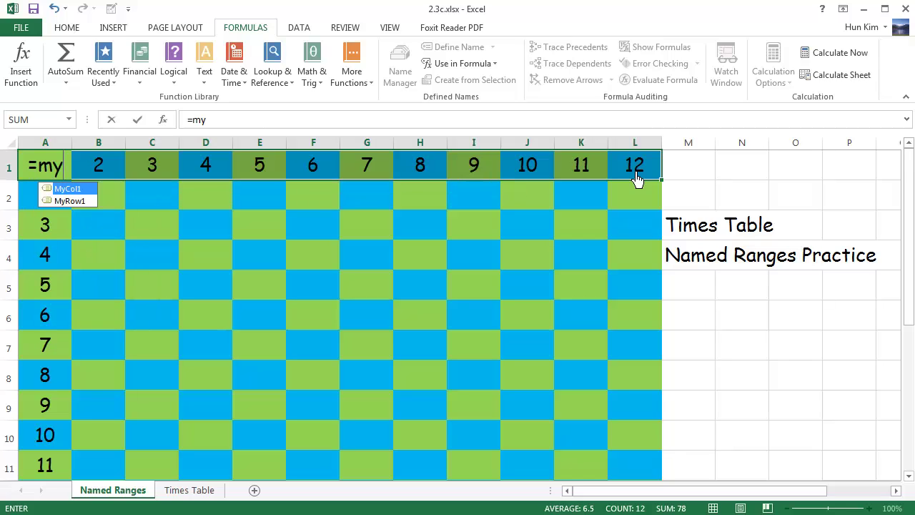
{"action": "key", "text": "Down"}
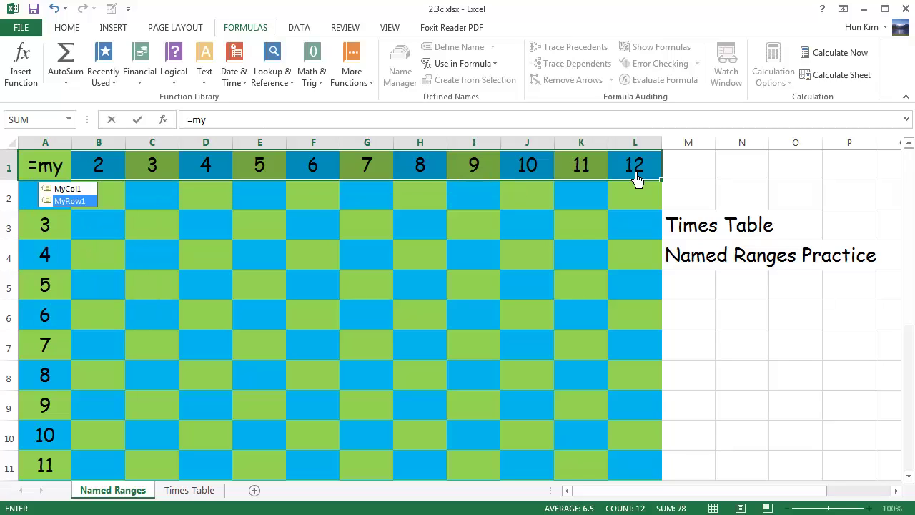
{"action": "key", "text": "Tab"}
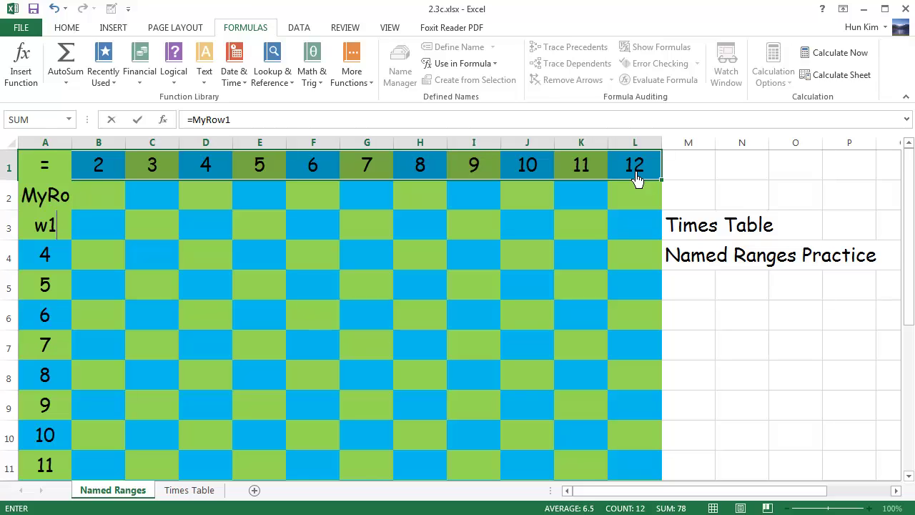
{"action": "key", "text": "ctrl+Return"}
Check the formula stored in each row 1 cell from A1 to L1
{"action": "key", "text": "Right"}
{"action": "key", "text": "Right"}
{"action": "key", "text": "Right"}
{"action": "key", "text": "Right"}
{"action": "key", "text": "Right"}
{"action": "key", "text": "Right"}
{"action": "key", "text": "Right"}
{"action": "key", "text": "Right"}
{"action": "key", "text": "Right"}
{"action": "key", "text": "Right"}
{"action": "key", "text": "Right"}
{"action": "key", "text": "Left"}
{"action": "key", "text": "Left"}
{"action": "key", "text": "Left"}
{"action": "key", "text": "Left"}
{"action": "key", "text": "Left"}
{"action": "key", "text": "Left"}
{"action": "key", "text": "Left"}
{"action": "key", "text": "Left"}
{"action": "key", "text": "Left"}
{"action": "key", "text": "Left"}
{"action": "key", "text": "Left"}
Consult cell B2 on the Times Table sheet and fill A2:L2 on the Named Ranges sheet with =MyRow1*2 in one entry
{"action": "key", "text": "Down"}
{"action": "key", "text": "Right"}
{"action": "key", "text": "Left"}
{"action": "key", "text": "Right"}
{"action": "key", "text": "Left"}
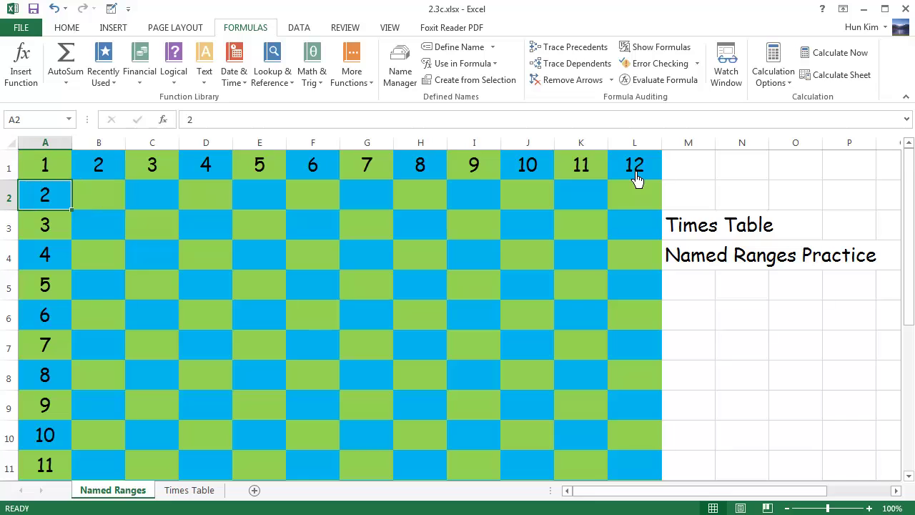
{"action": "key", "text": "shift+Right"}
{"action": "key", "text": "shift+Right"}
{"action": "key", "text": "shift+Right"}
{"action": "key", "text": "shift+Right"}
{"action": "key", "text": "shift+Right"}
{"action": "key", "text": "shift+Right"}
{"action": "key", "text": "shift+Right"}
{"action": "key", "text": "shift+Right"}
{"action": "key", "text": "shift+Right"}
{"action": "key", "text": "shift+Right"}
{"action": "key", "text": "shift+Right"}
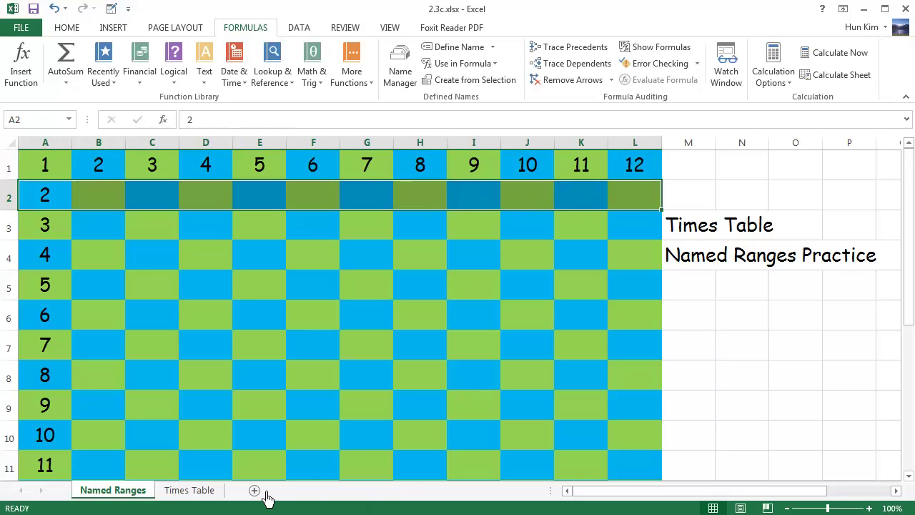
{"action": "left_click", "coordinate": [211, 492]}
{"action": "left_click", "coordinate": [114, 204]}
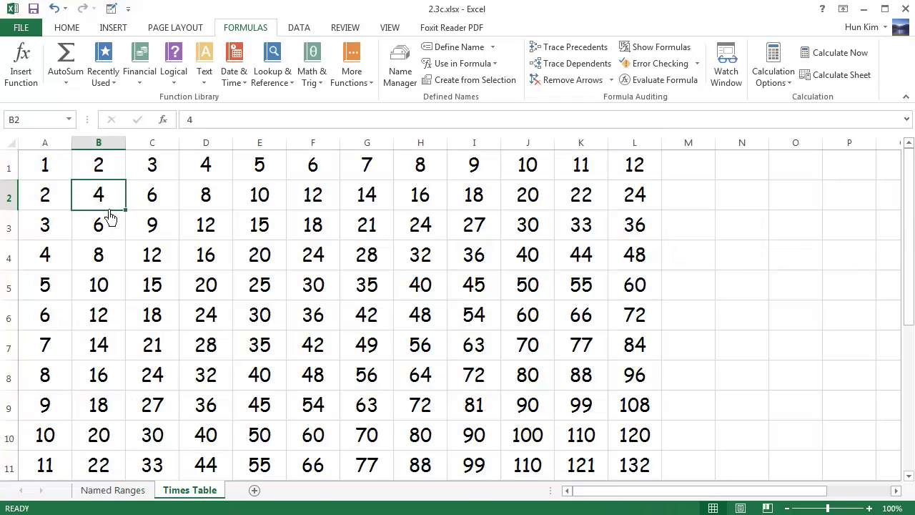
{"action": "left_click", "coordinate": [123, 492]}
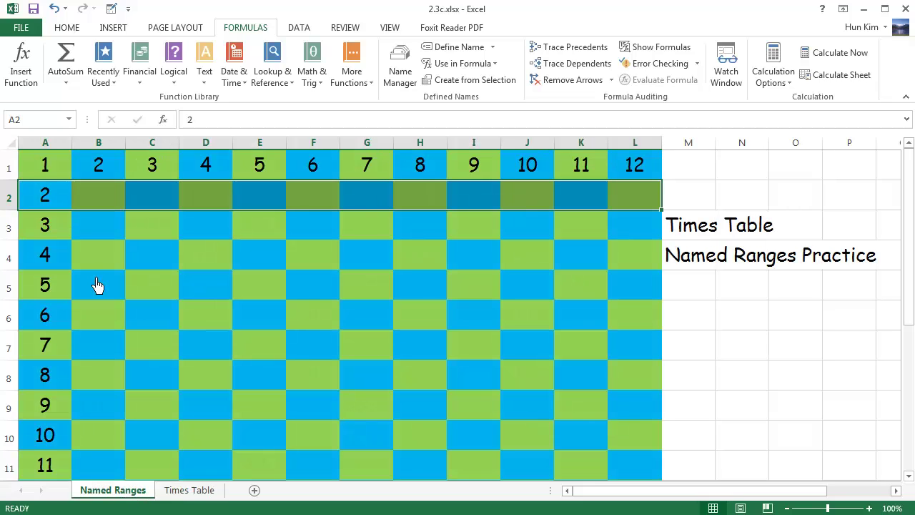
{"action": "type", "text": "=myr"}
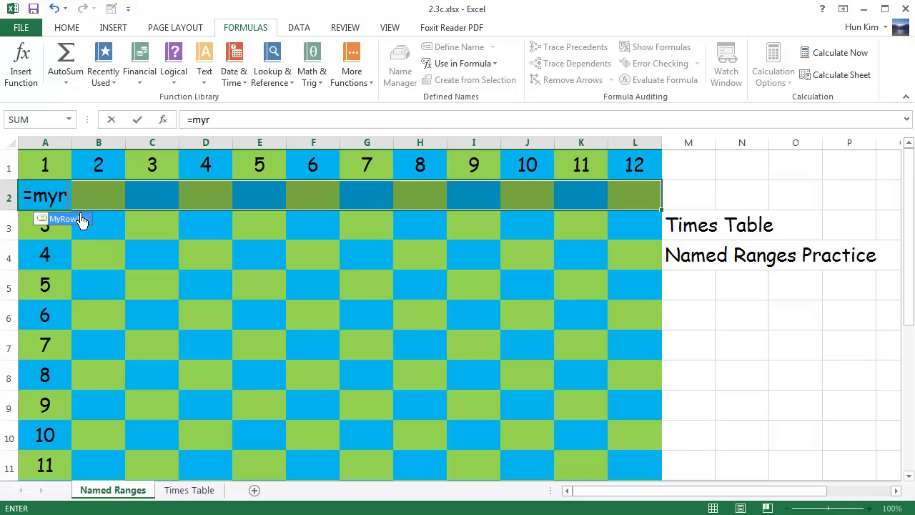
{"action": "double_click", "coordinate": [81, 218]}
{"action": "type", "text": "*"}
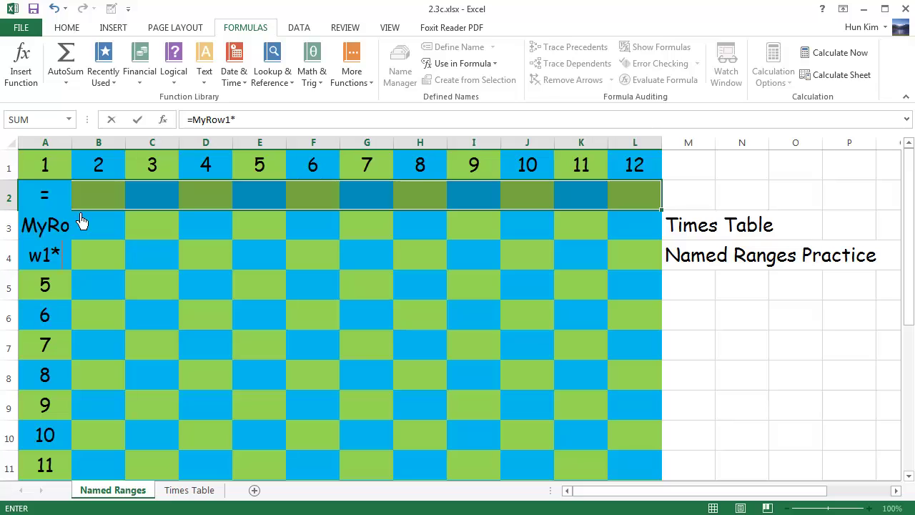
{"action": "type", "text": "2"}
{"action": "key", "text": "ctrl+Return"}
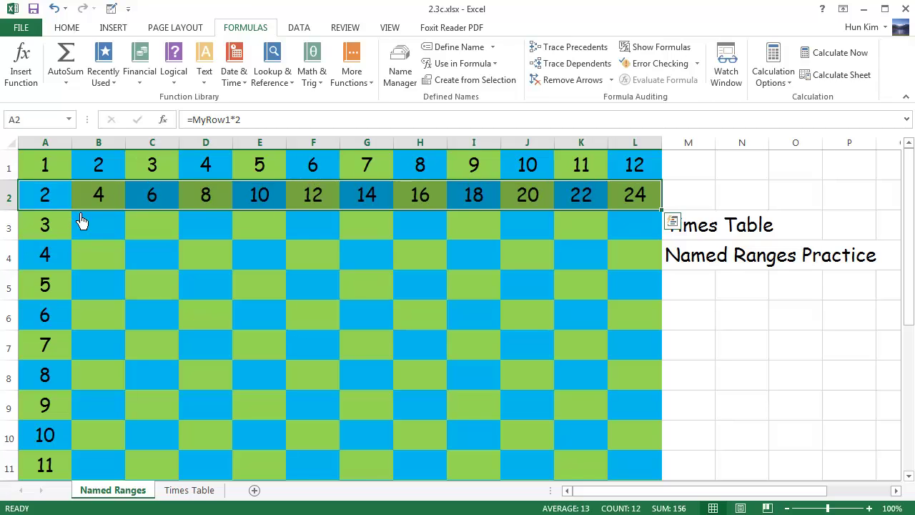
Check the formula stored in the row 2 cells from A2 to F2
{"action": "key", "text": "Up"}
{"action": "key", "text": "Down"}
{"action": "key", "text": "Right"}
{"action": "key", "text": "Right"}
{"action": "key", "text": "Right"}
{"action": "key", "text": "Right"}
{"action": "key", "text": "Right"}
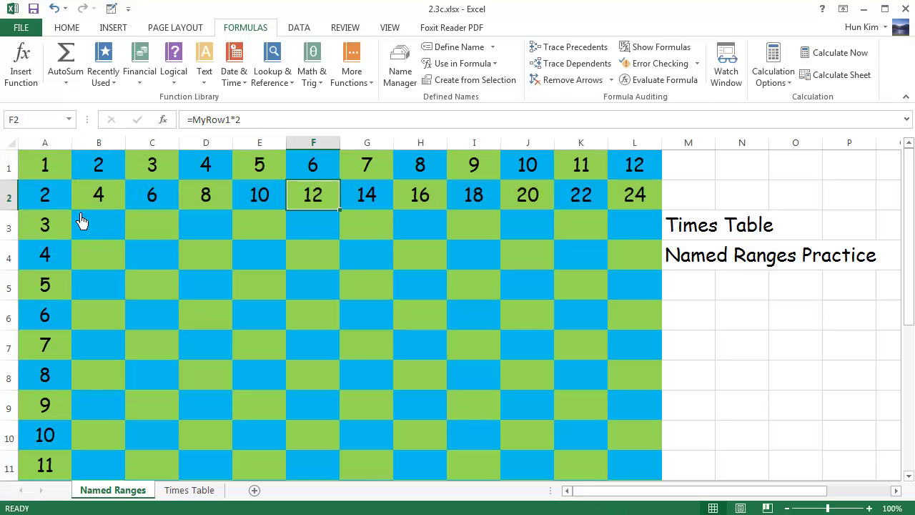
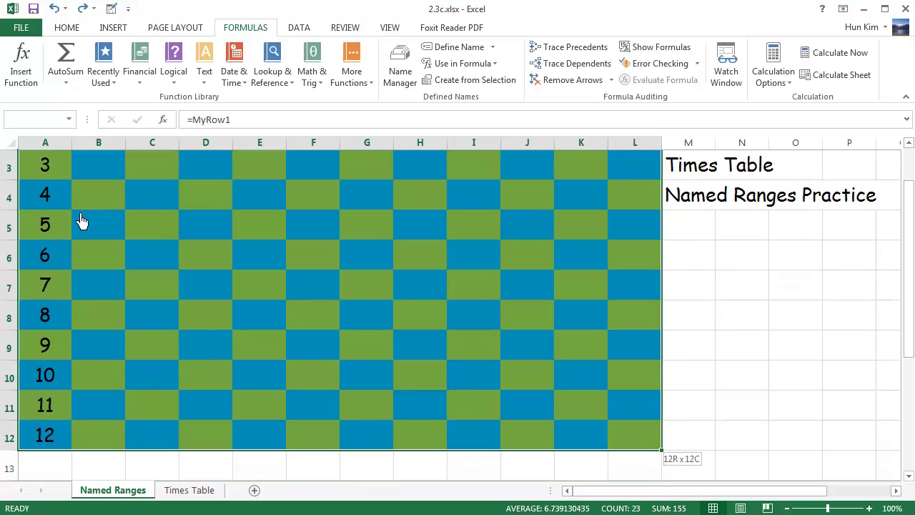
Extend the formula to =MyRow1*MyCol1 and fill the whole selected 12 by 12 grid with it in one entry
{"action": "left_click", "coordinate": [266, 128]}
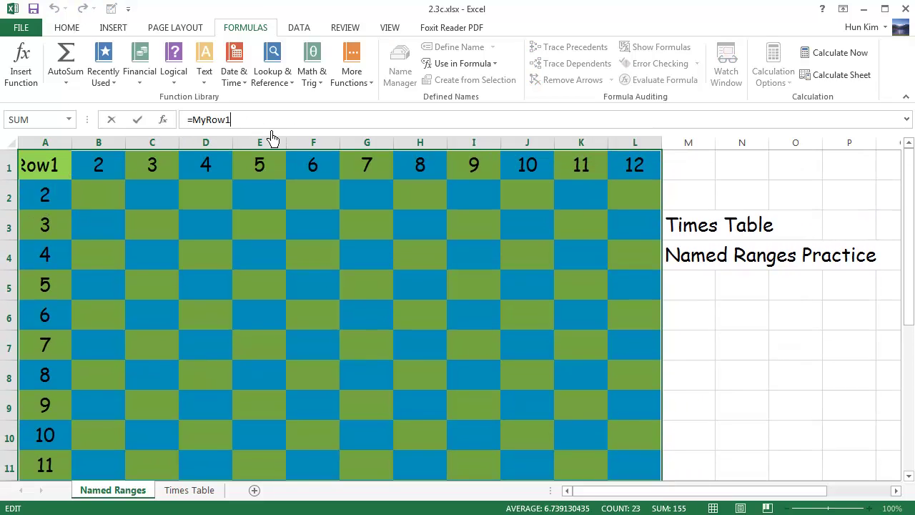
{"action": "type", "text": "=MyRow1*Myc"}
{"action": "key", "text": "Tab"}
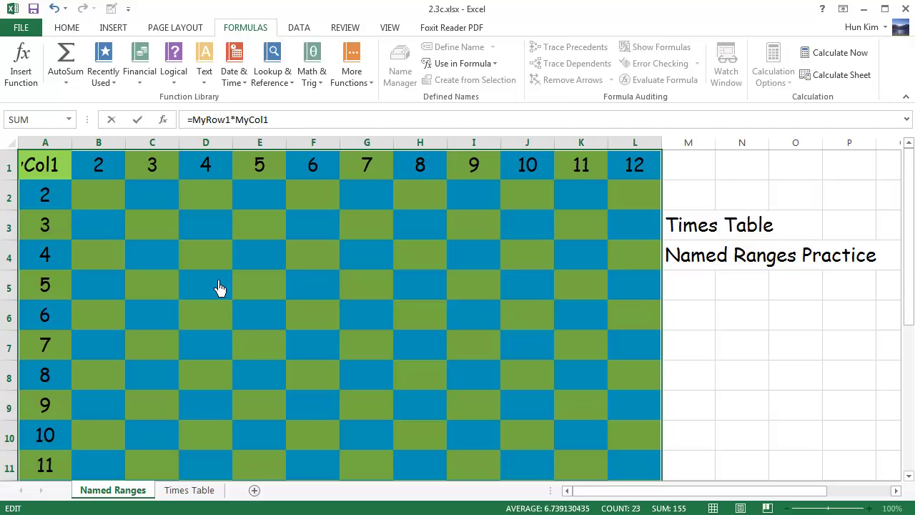
{"action": "key", "text": "ctrl+Return"}
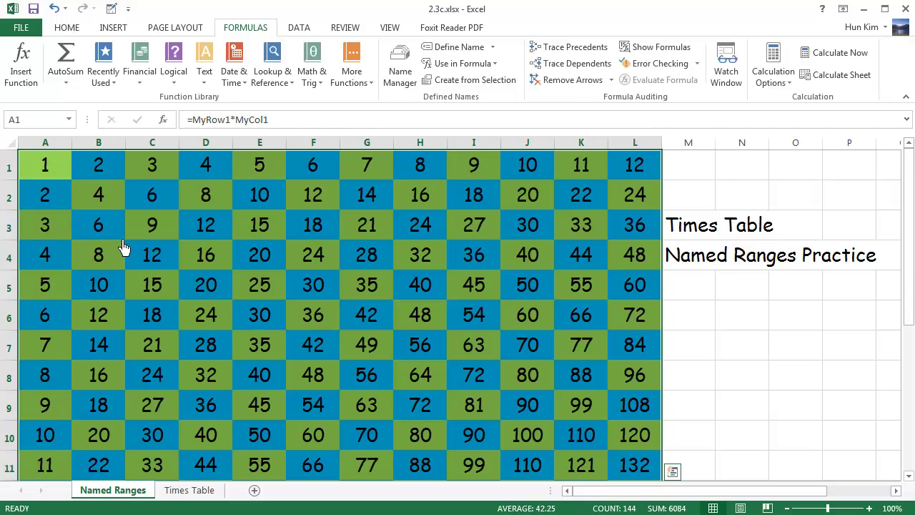
Inspect the formula stored in various cells across the filled times table, from the upper rows down to G11
{"action": "left_click", "coordinate": [100, 225]}
{"action": "key", "text": "Up"}
{"action": "key", "text": "Left"}
{"action": "key", "text": "Down"}
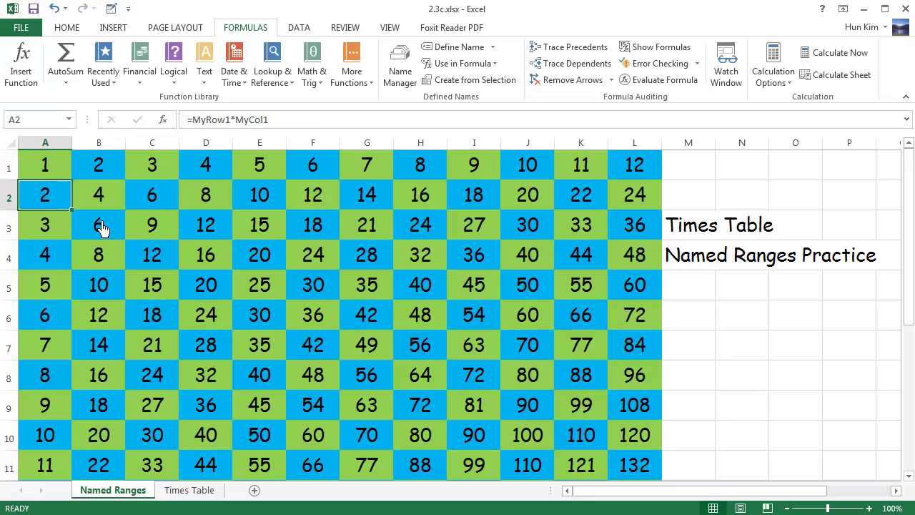
{"action": "key", "text": "Right"}
{"action": "key", "text": "Right"}
{"action": "key", "text": "Right"}
{"action": "key", "text": "Right"}
{"action": "key", "text": "Right"}
{"action": "key", "text": "Right"}
{"action": "key", "text": "Up"}
{"action": "key", "text": "Up"}
{"action": "key", "text": "Left"}
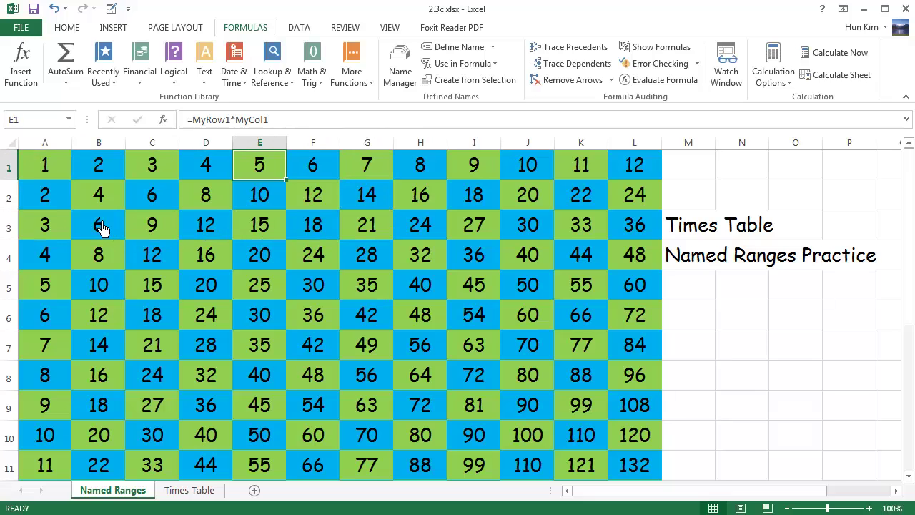
{"action": "key", "text": "Right"}
{"action": "key", "text": "Right"}
{"action": "key", "text": "Down"}
{"action": "key", "text": "Down"}
{"action": "key", "text": "Down"}
{"action": "key", "text": "Right"}
{"action": "key", "text": "Down"}
{"action": "key", "text": "Down"}
{"action": "key", "text": "Down"}
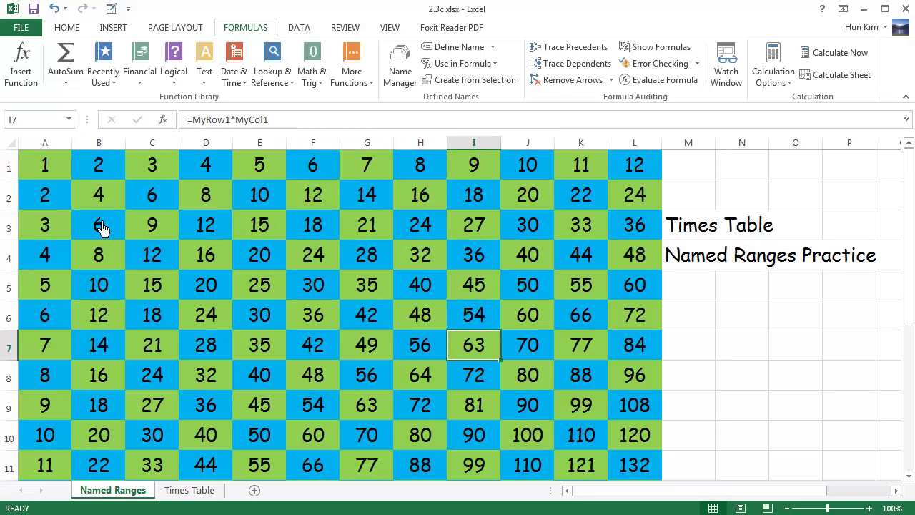
{"action": "key", "text": "Down"}
{"action": "key", "text": "Down"}
{"action": "key", "text": "Down"}
{"action": "key", "text": "Left"}
{"action": "key", "text": "Left"}
{"action": "key", "text": "Down"}
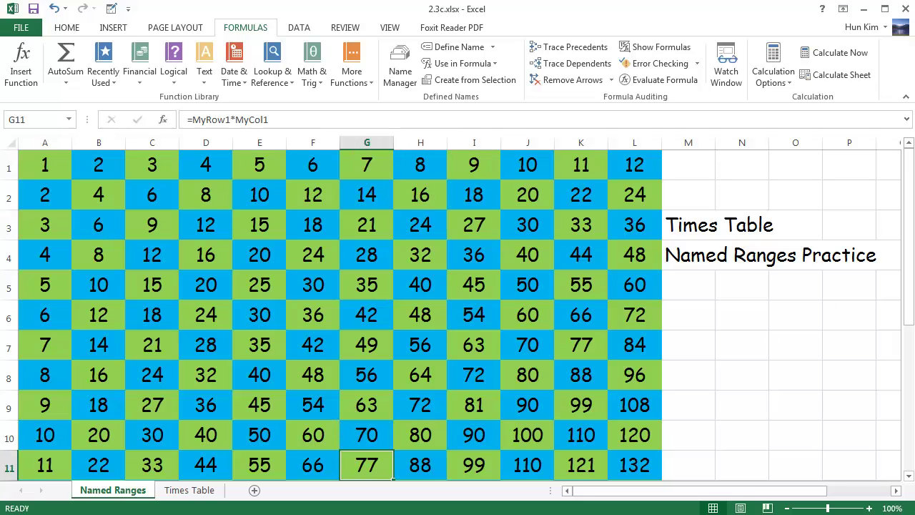
Check cells A1 and A2 on the Times Table sheet, and select A1:A12 to identify its range name
{"action": "left_click", "coordinate": [189, 491]}
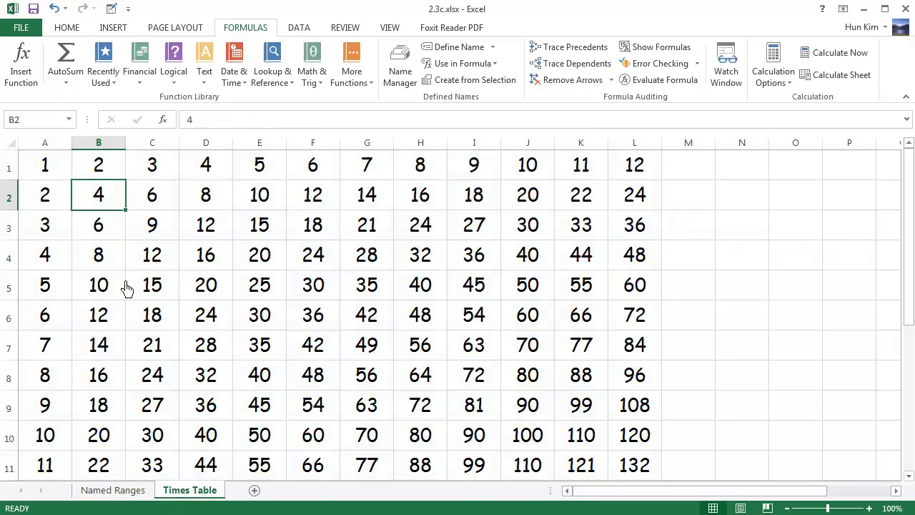
{"action": "left_click", "coordinate": [55, 174]}
{"action": "left_click", "coordinate": [55, 207]}
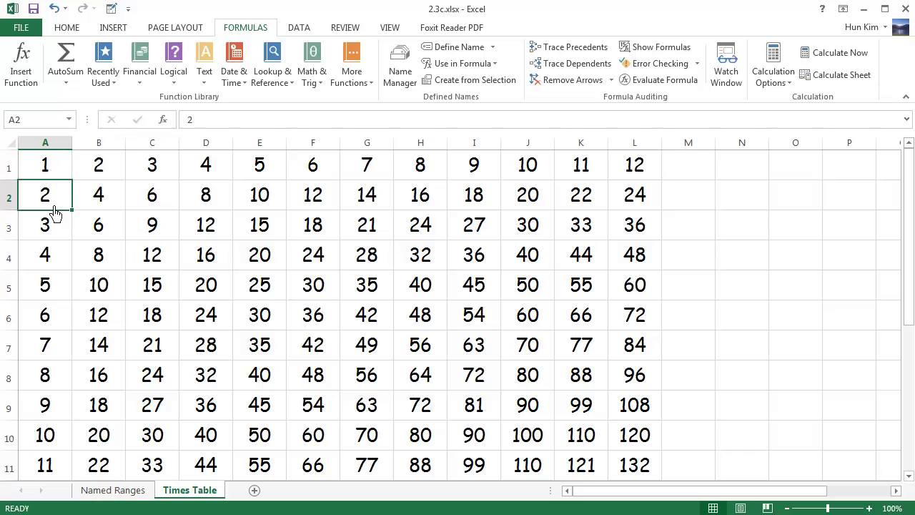
{"action": "key", "text": "Up"}
{"action": "key", "text": "Down"}
{"action": "key", "text": "Up"}
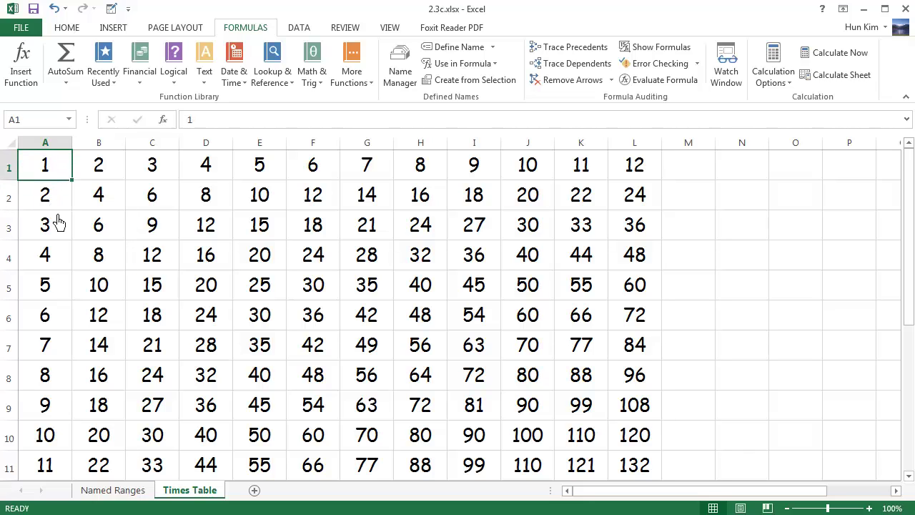
{"action": "key", "text": "shift+Down"}
{"action": "key", "text": "shift+Down"}
{"action": "key", "text": "shift+Down"}
{"action": "key", "text": "shift+Down"}
{"action": "key", "text": "shift+Down"}
{"action": "key", "text": "shift+Down"}
{"action": "key", "text": "shift+Down"}
{"action": "key", "text": "shift+Down"}
{"action": "key", "text": "shift+Down"}
{"action": "key", "text": "shift+Down"}
{"action": "key", "text": "shift+Down"}
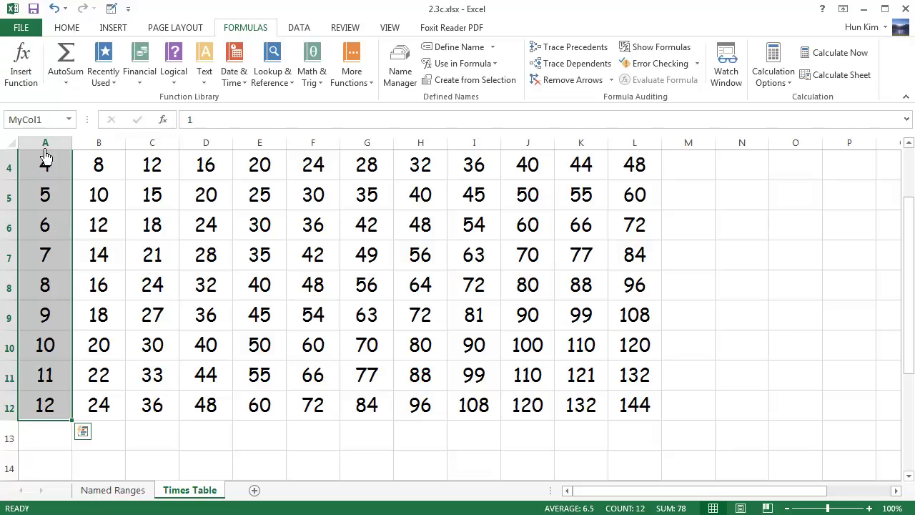
Select A1:L1 on the Times Table sheet to identify its range name
{"action": "left_click", "coordinate": [120, 238]}
{"action": "key", "text": "Up"}
{"action": "key", "text": "ctrl+Up"}
{"action": "key", "text": "Left"}
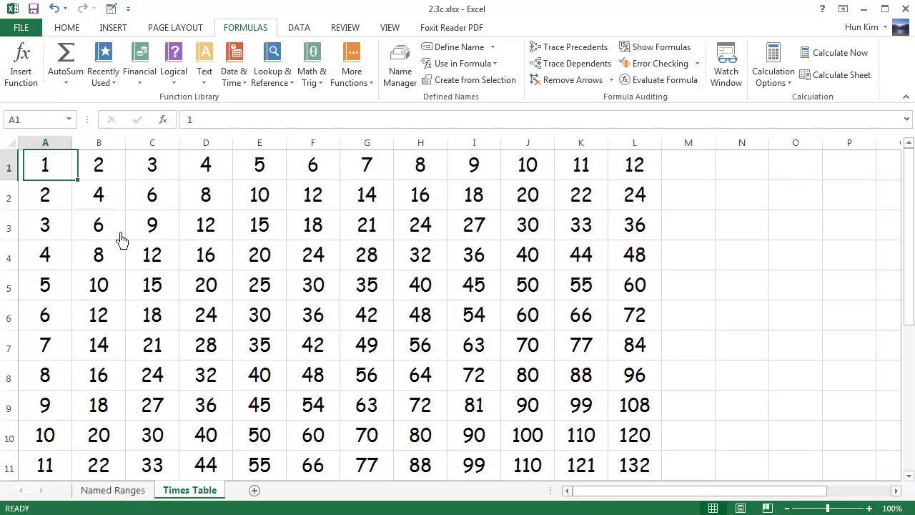
{"action": "key", "text": "shift+Right"}
{"action": "key", "text": "shift+Right"}
{"action": "key", "text": "shift+Right"}
{"action": "key", "text": "shift+Right"}
{"action": "key", "text": "shift+Right"}
{"action": "key", "text": "shift+Right"}
{"action": "key", "text": "shift+Right"}
{"action": "key", "text": "shift+Right"}
{"action": "key", "text": "shift+Right"}
{"action": "key", "text": "shift+Right"}
{"action": "key", "text": "shift+Right"}
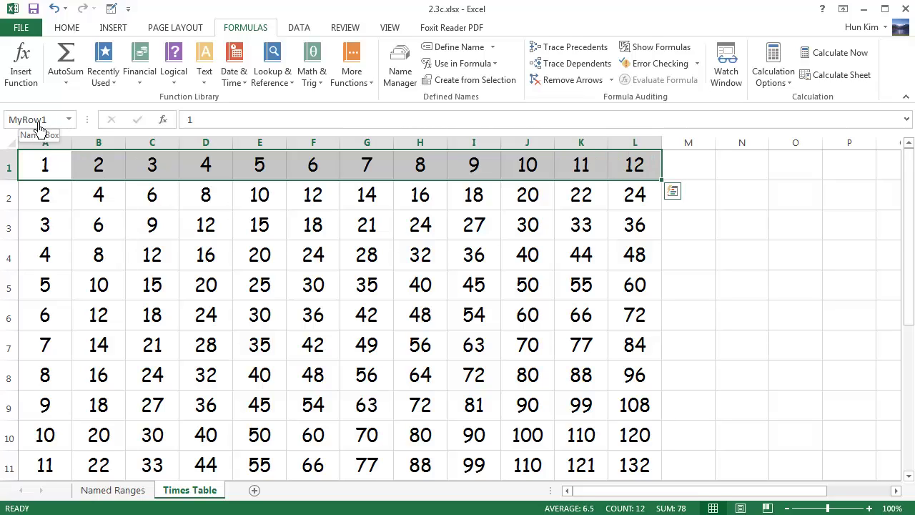
Check the formula in D1 on the Named Ranges sheet and undo the =MyRow1*MyCol1 fill of the grid
{"action": "left_click", "coordinate": [137, 489]}
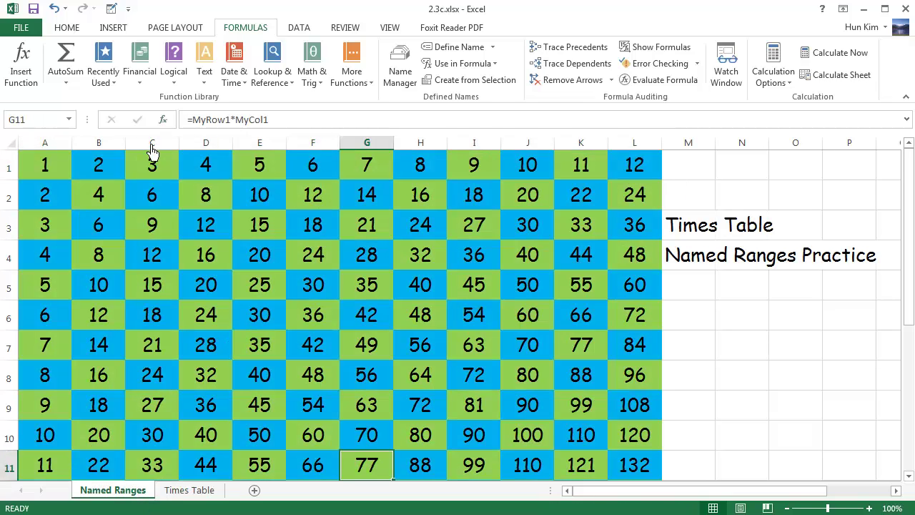
{"action": "left_click", "coordinate": [229, 170]}
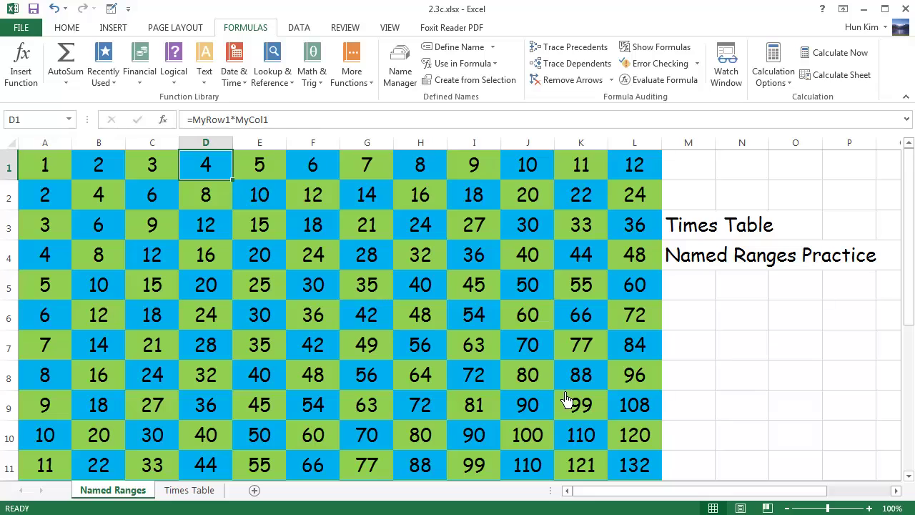
{"action": "left_click", "coordinate": [223, 313]}
{"action": "key", "text": "ctrl+z"}
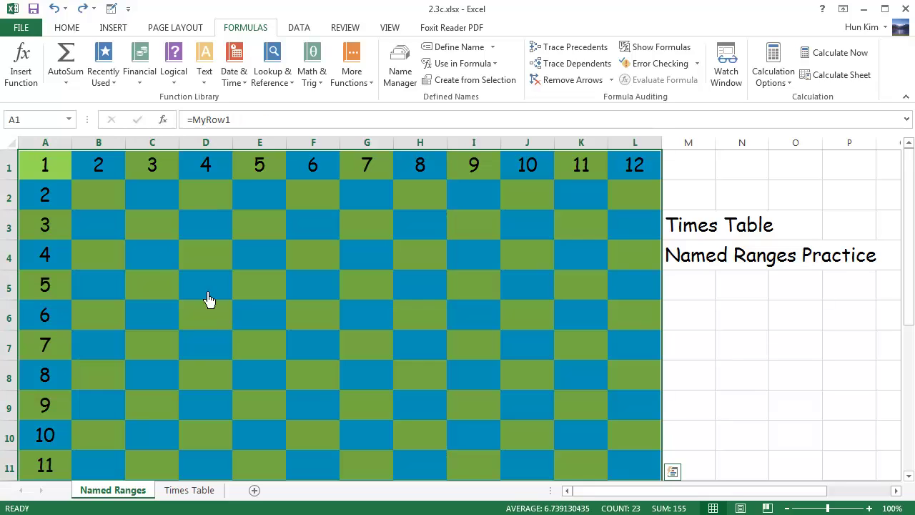
Check the formula in cells A1 to D1 and undo the =MyRow1 fill across A1:L1
{"action": "left_click", "coordinate": [153, 239]}
{"action": "left_click", "coordinate": [111, 172]}
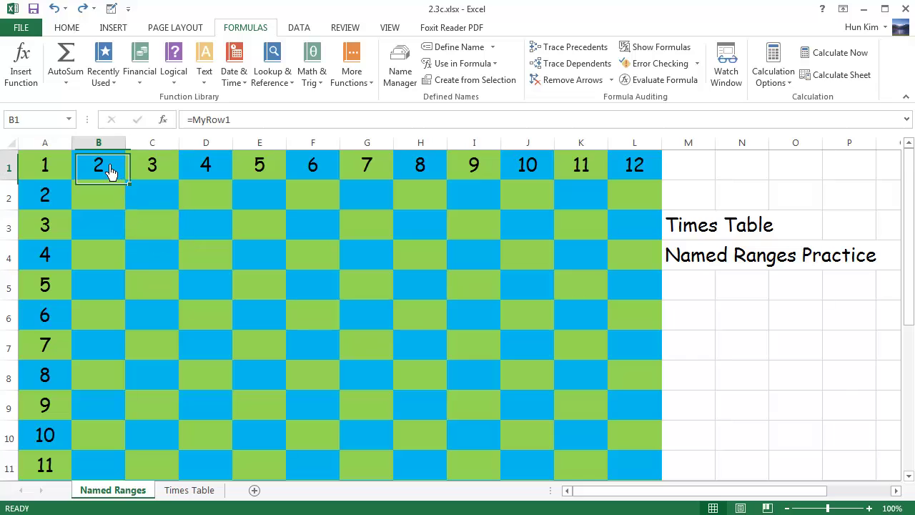
{"action": "left_click", "coordinate": [40, 172]}
{"action": "left_click", "coordinate": [93, 170]}
{"action": "left_click", "coordinate": [169, 178]}
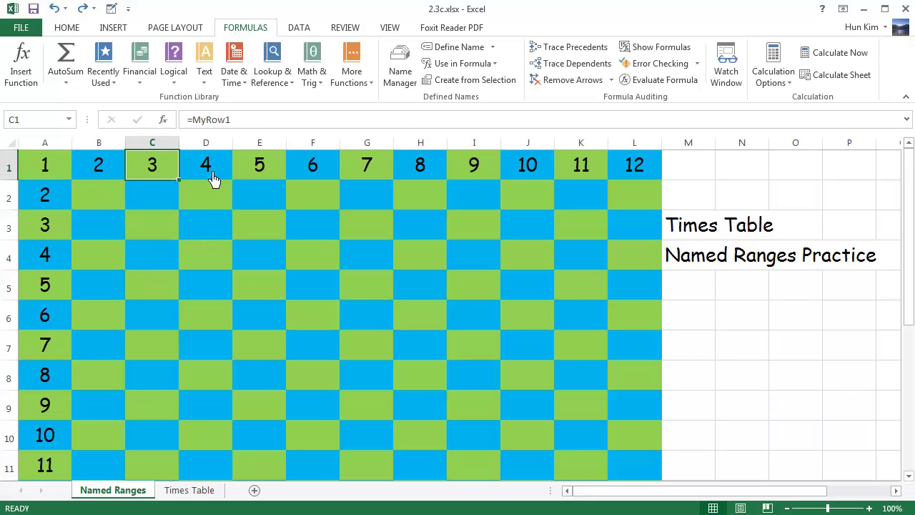
{"action": "left_click", "coordinate": [211, 177]}
{"action": "key", "text": "ctrl+bracketleft"}
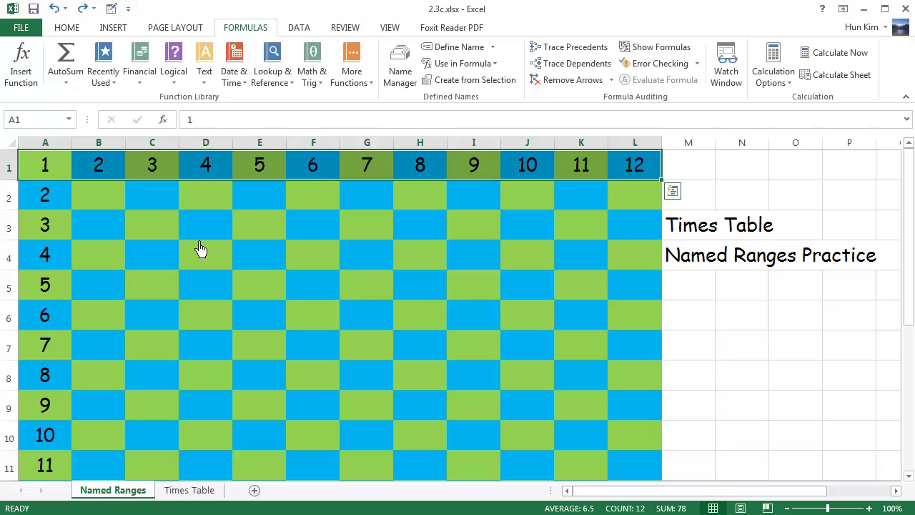
Check the contents of the header cells in column A and row 1, ending on cell D2 of the Named Ranges sheet
{"action": "left_click", "coordinate": [68, 205]}
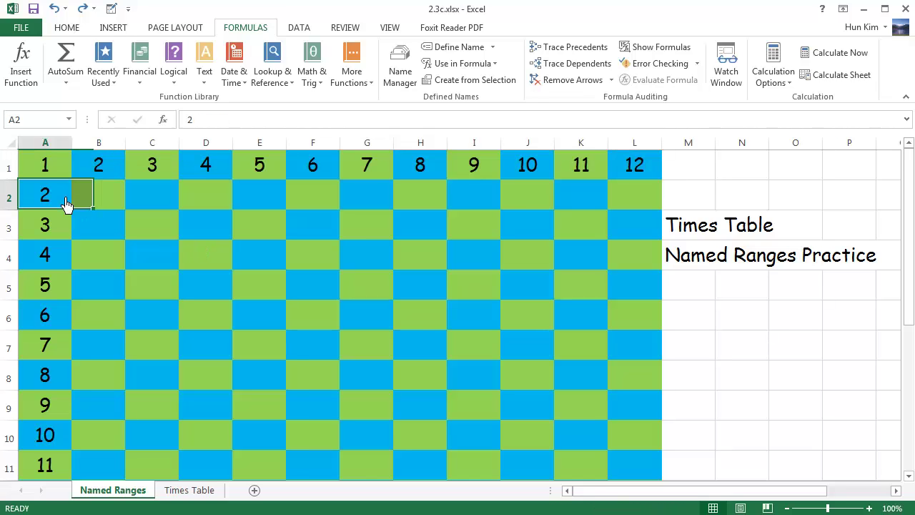
{"action": "left_click", "coordinate": [63, 236]}
{"action": "left_click", "coordinate": [63, 286]}
{"action": "left_click", "coordinate": [50, 177]}
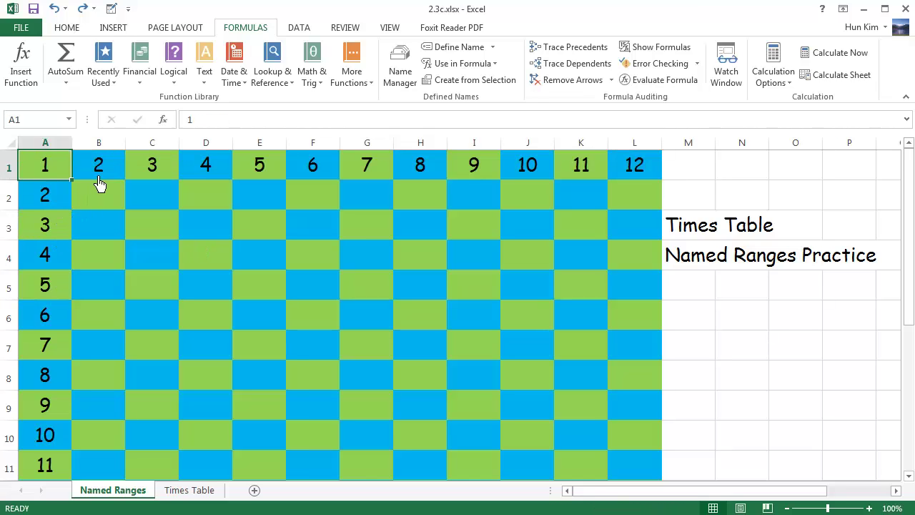
{"action": "left_click", "coordinate": [99, 179]}
{"action": "left_click", "coordinate": [154, 177]}
{"action": "left_click", "coordinate": [204, 176]}
{"action": "left_click", "coordinate": [226, 205]}
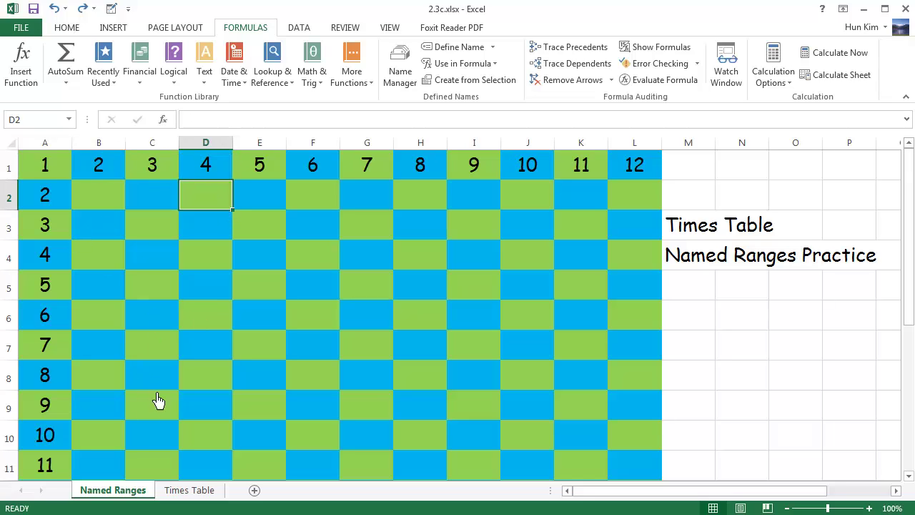
Fill the range B2:L12 on the Named Ranges sheet with the formula =MyRow1*MyCol1 in a single entry
{"action": "left_click_drag", "start_coordinate": [107, 202], "coordinate": [622, 439]}
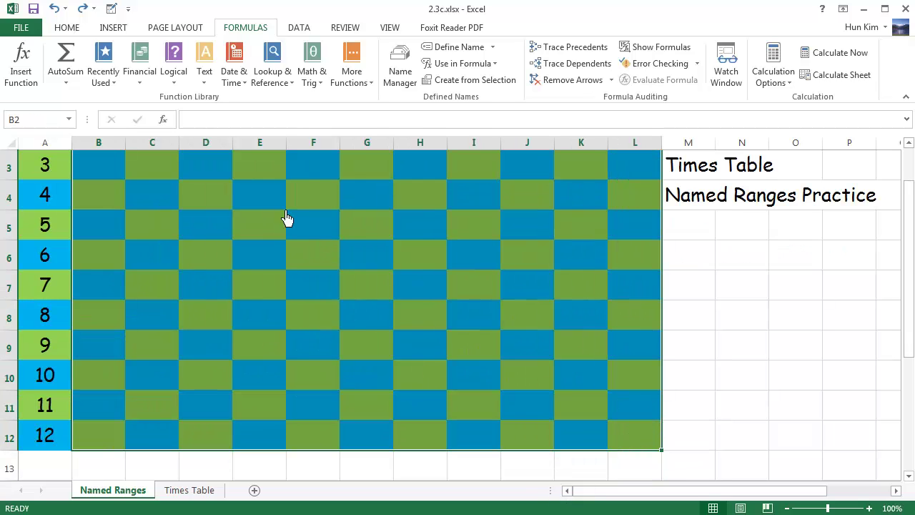
{"action": "left_click", "coordinate": [242, 126]}
{"action": "type", "text": "=my"}
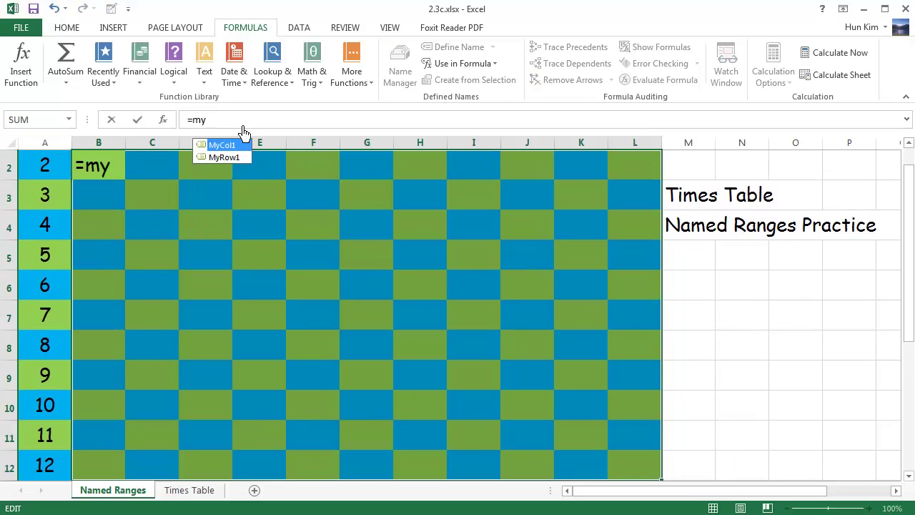
{"action": "key", "text": "Down"}
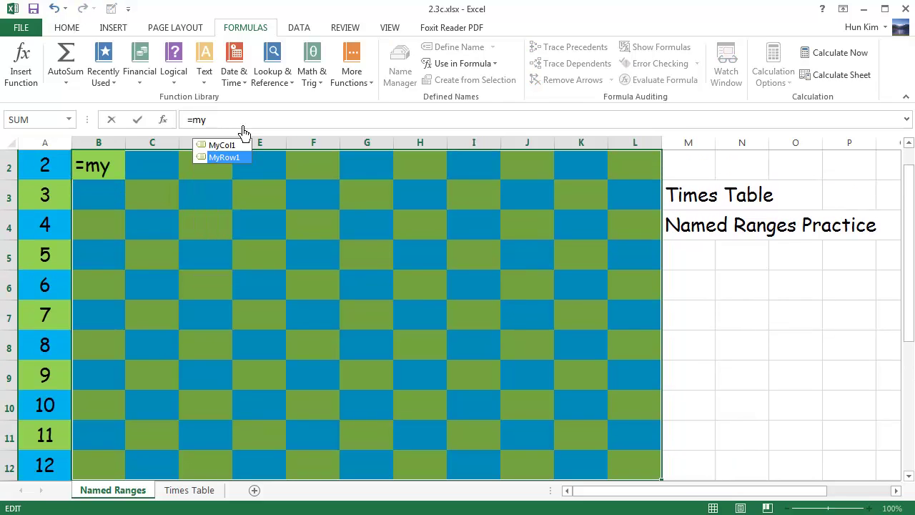
{"action": "key", "text": "Tab"}
{"action": "type", "text": "*m"}
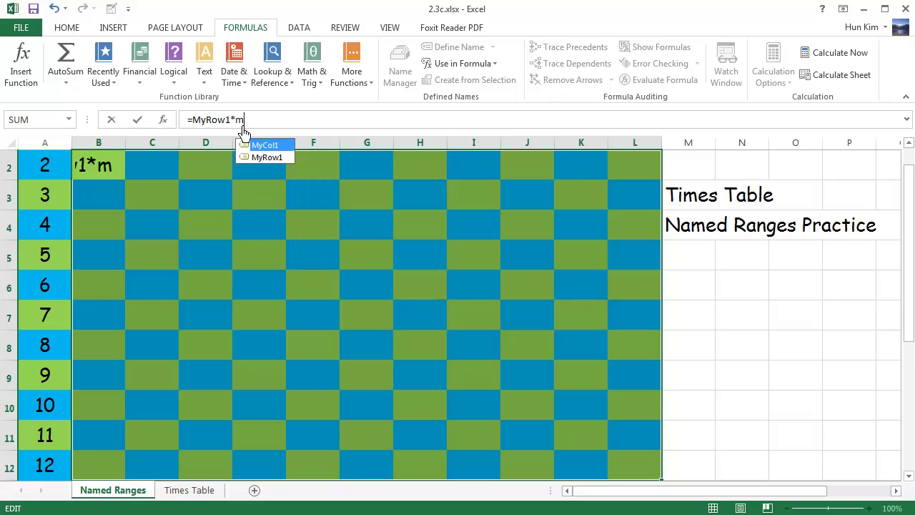
{"action": "type", "text": "ycol"}
{"action": "key", "text": "Tab"}
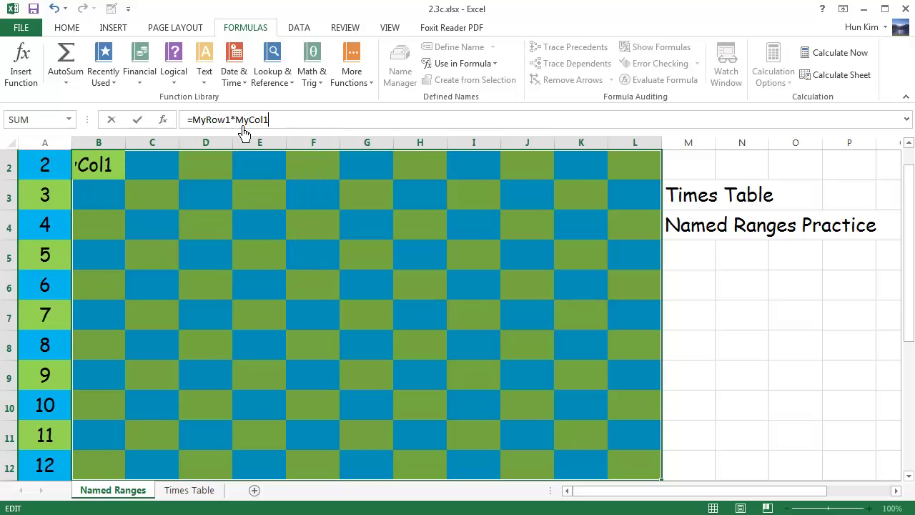
{"action": "key", "text": "ctrl+Return"}
{"action": "scroll", "coordinate": [156, 270], "scroll_direction": "up", "scroll_amount": 1}
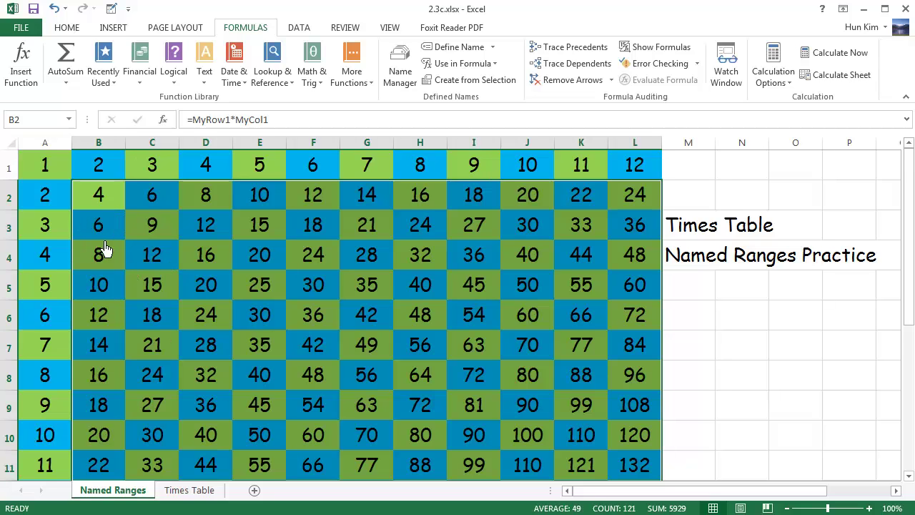
Insert a new blank row above row 1 on the Named Ranges sheet
{"action": "key", "text": "ctrl+Home"}
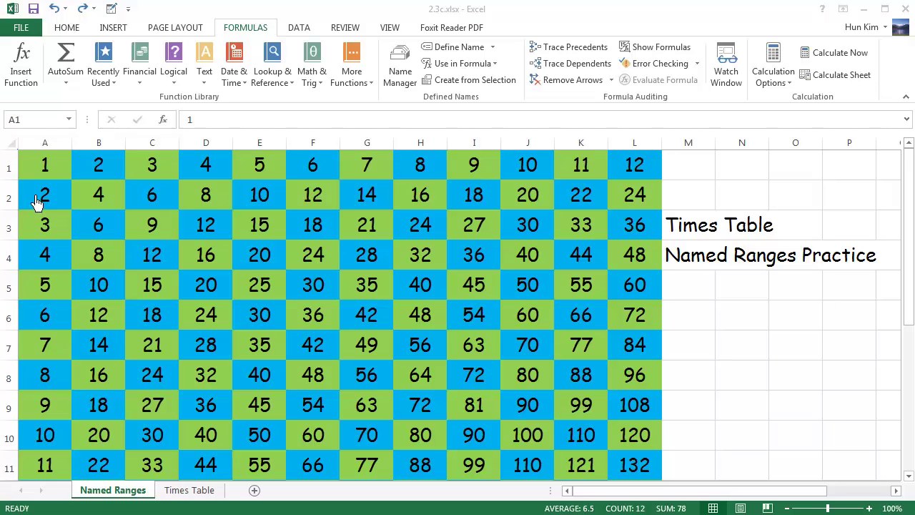
{"action": "left_click", "coordinate": [18, 171]}
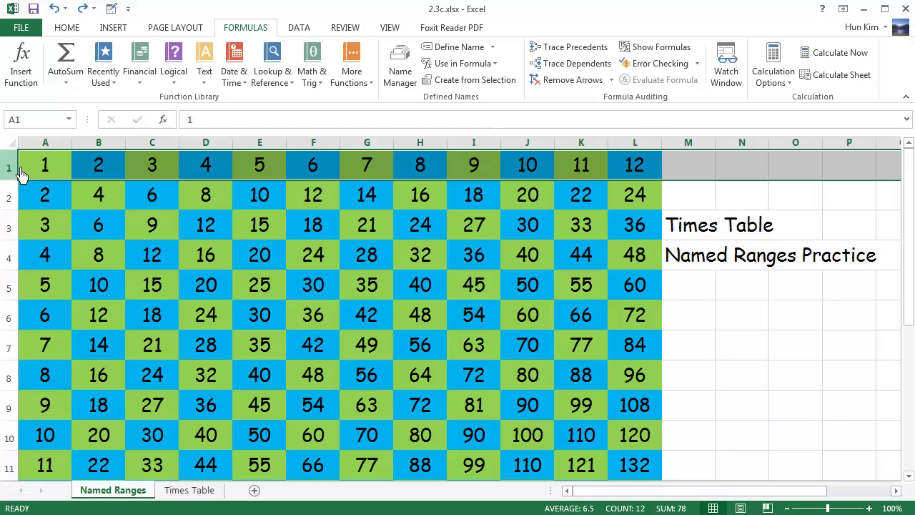
{"action": "right_click", "coordinate": [17, 171]}
{"action": "left_click", "coordinate": [42, 263]}
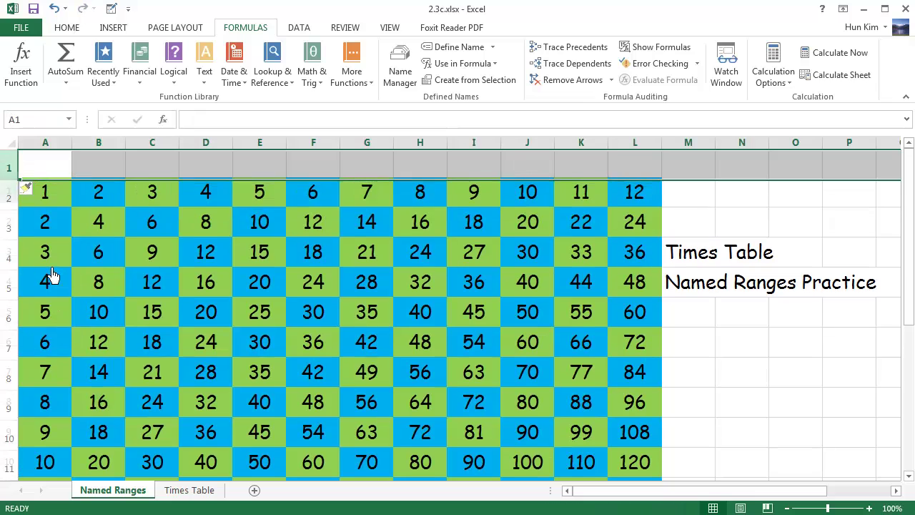
Compare the formula in cell B3 of the Named Ranges sheet with cells A3 and B3 on the Times Table sheet
{"action": "left_click", "coordinate": [106, 237]}
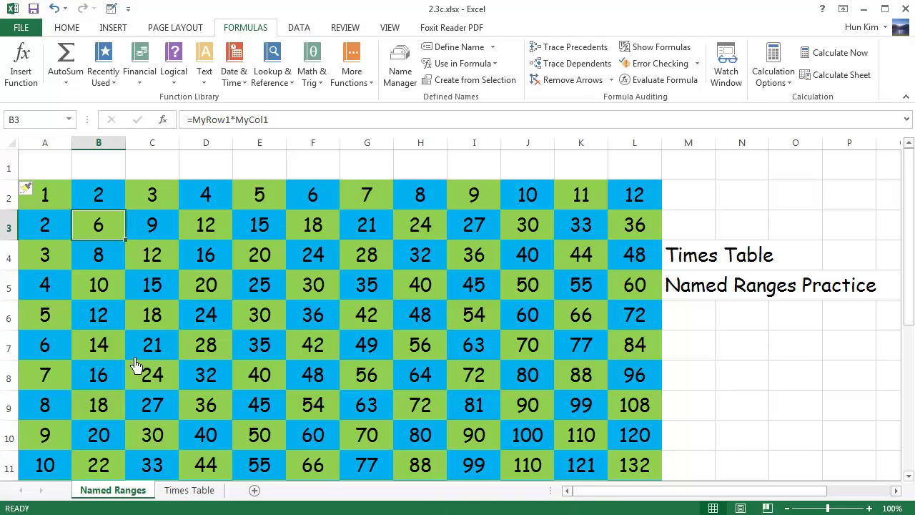
{"action": "left_click", "coordinate": [190, 490]}
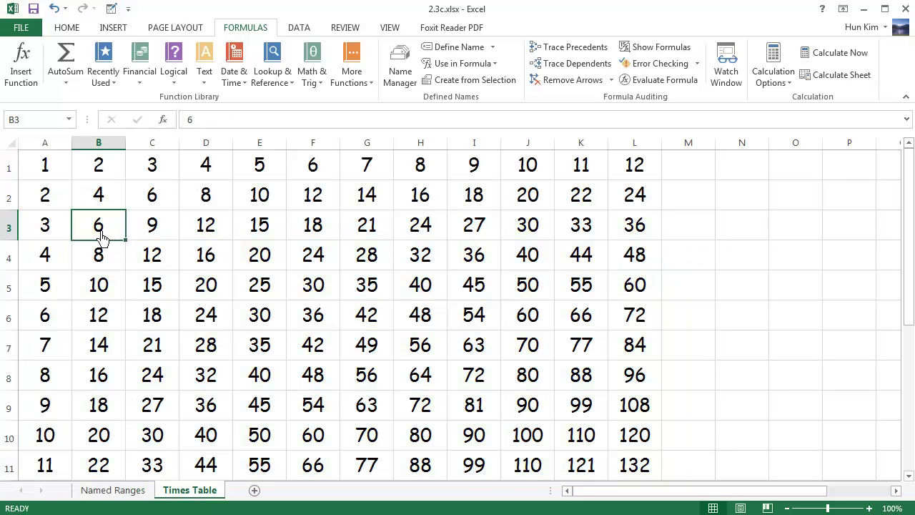
{"action": "left_click", "coordinate": [45, 238]}
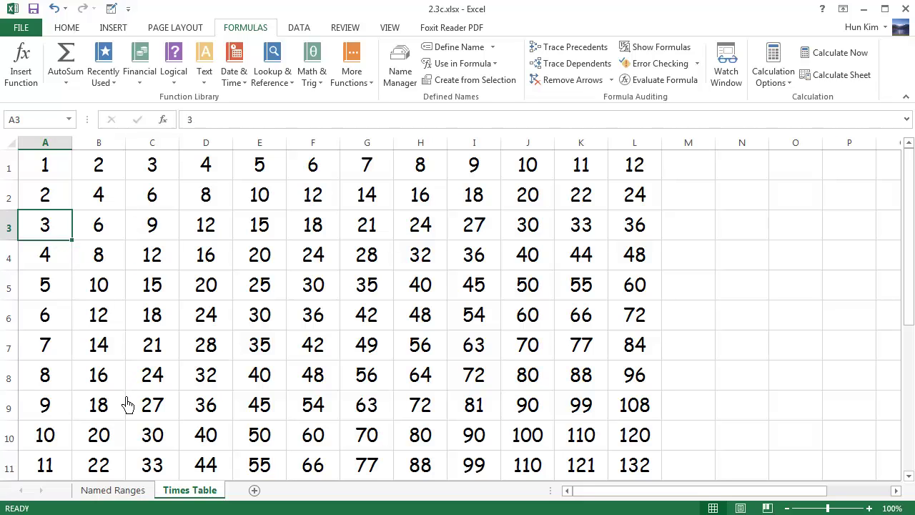
{"action": "left_click", "coordinate": [117, 491]}
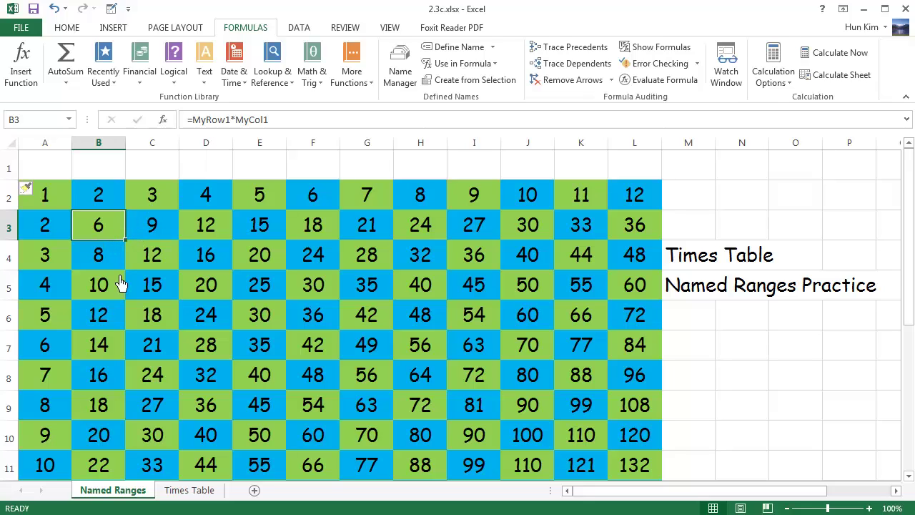
{"action": "left_click", "coordinate": [190, 490]}
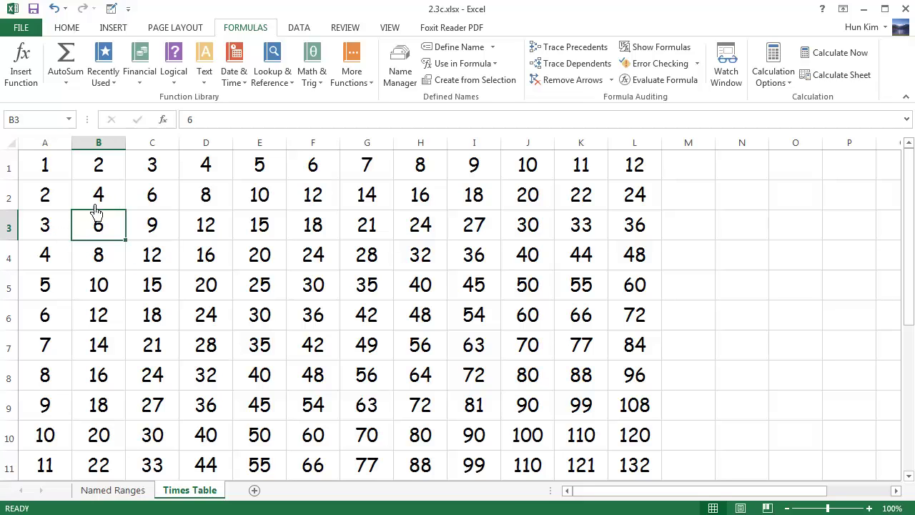
{"action": "left_click", "coordinate": [136, 495]}
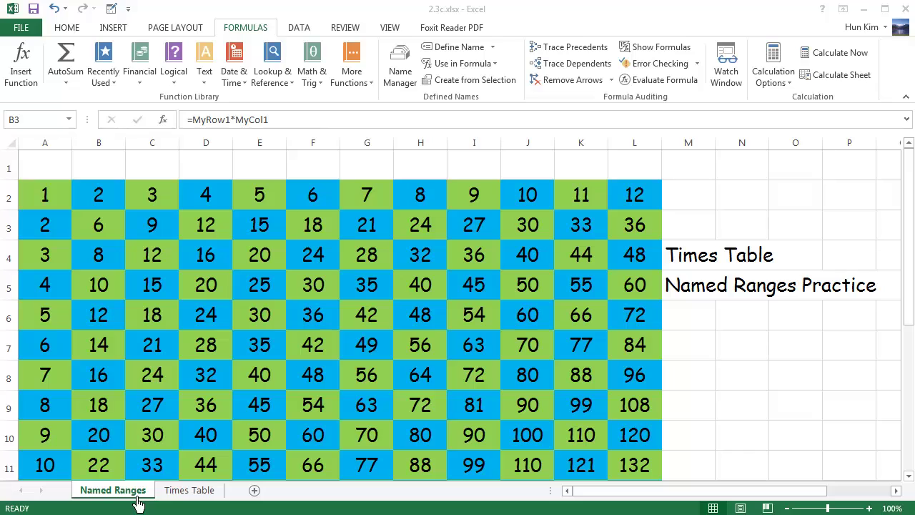